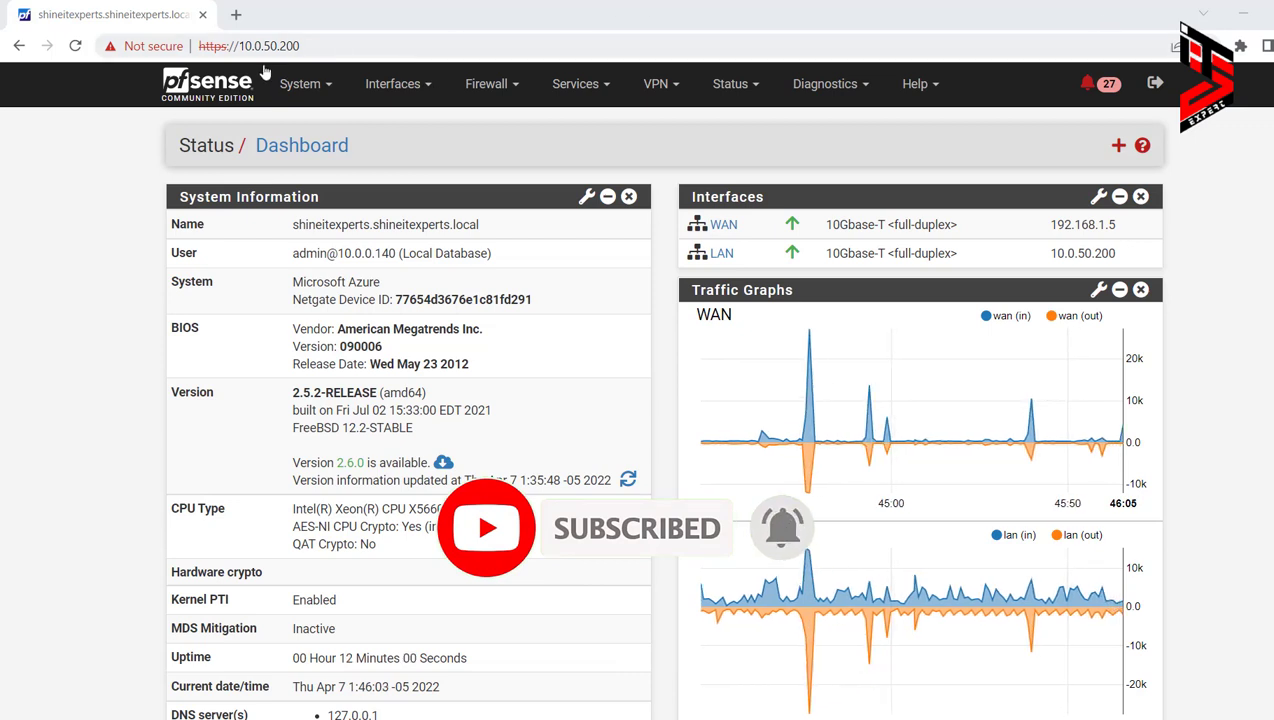
Review the firewall rules of the WAN interface and open the firewall's IP alias list
click(312, 46)
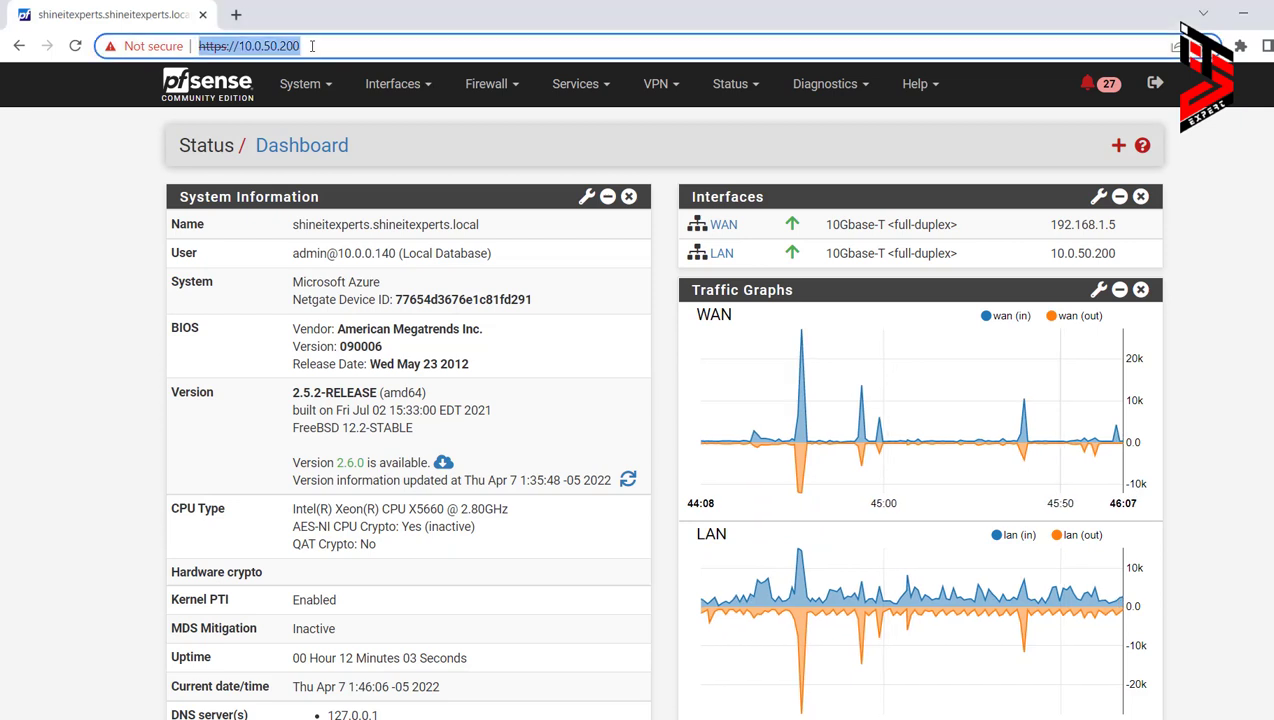
click(480, 88)
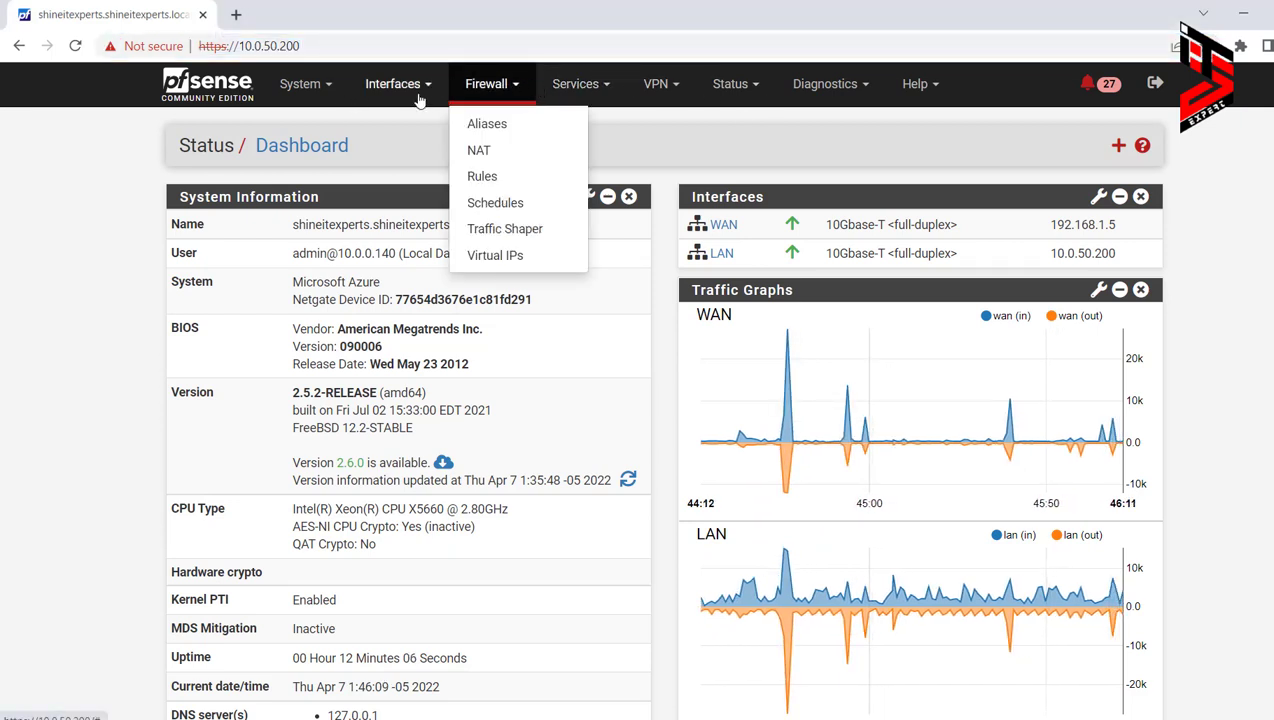
click(480, 178)
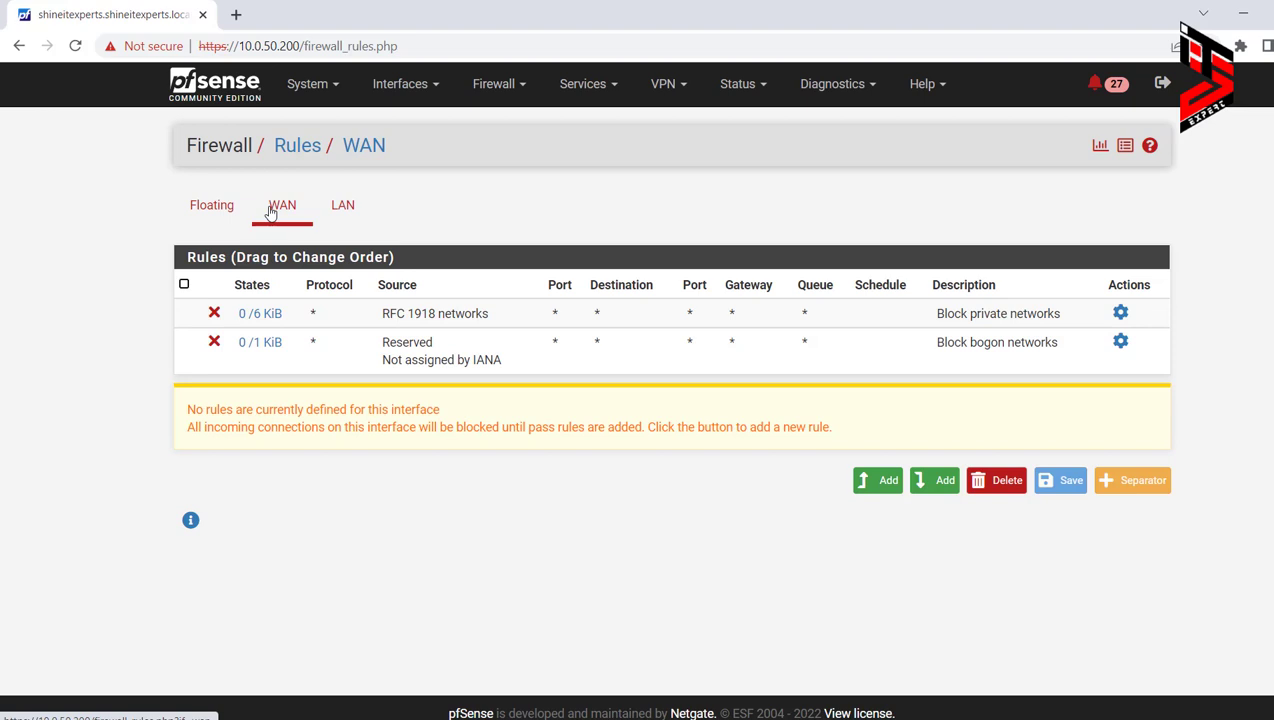
click(336, 205)
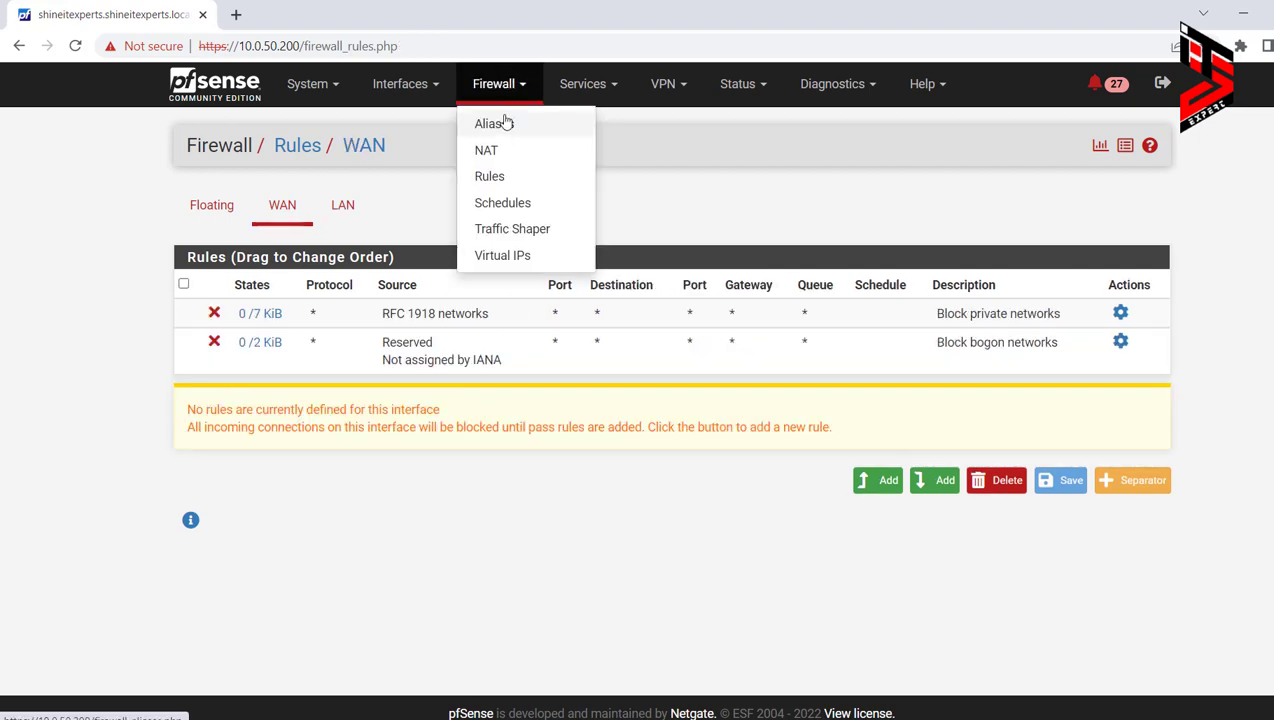
click(498, 122)
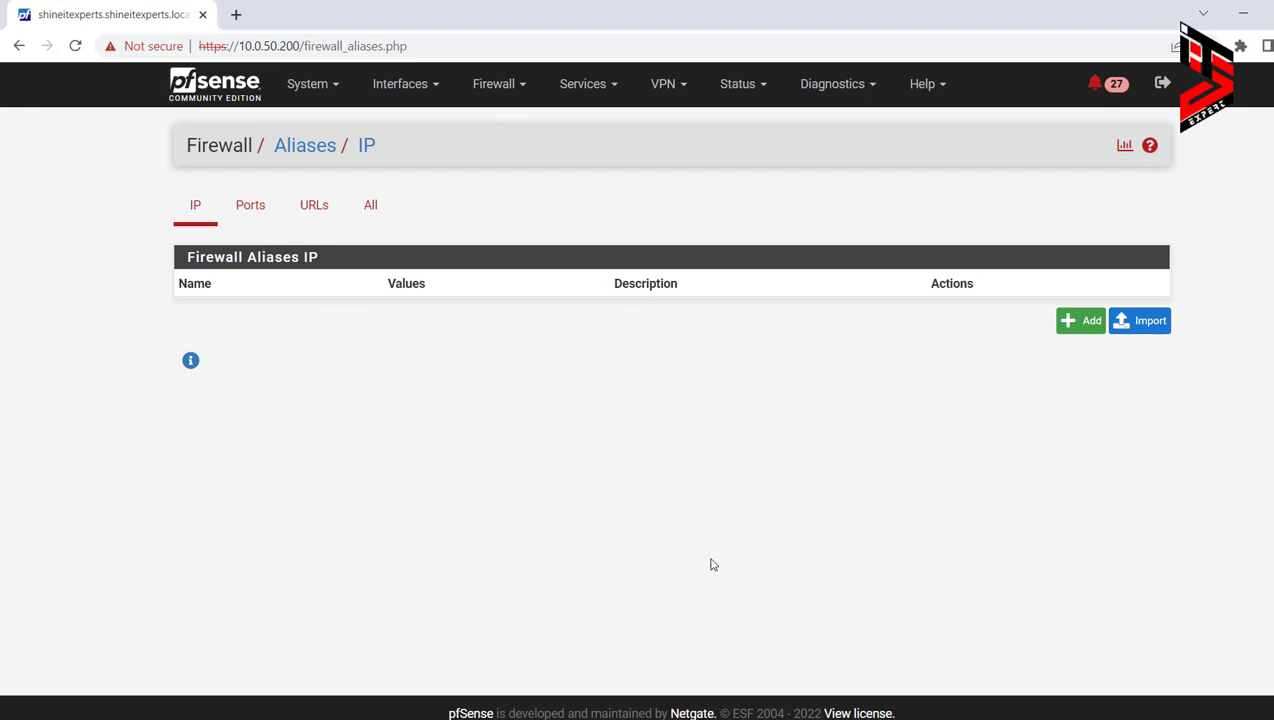
Check the Ethernet adapter's IPv4 address, default gateway and DNS server settings in Windows Network Connections
click(724, 716)
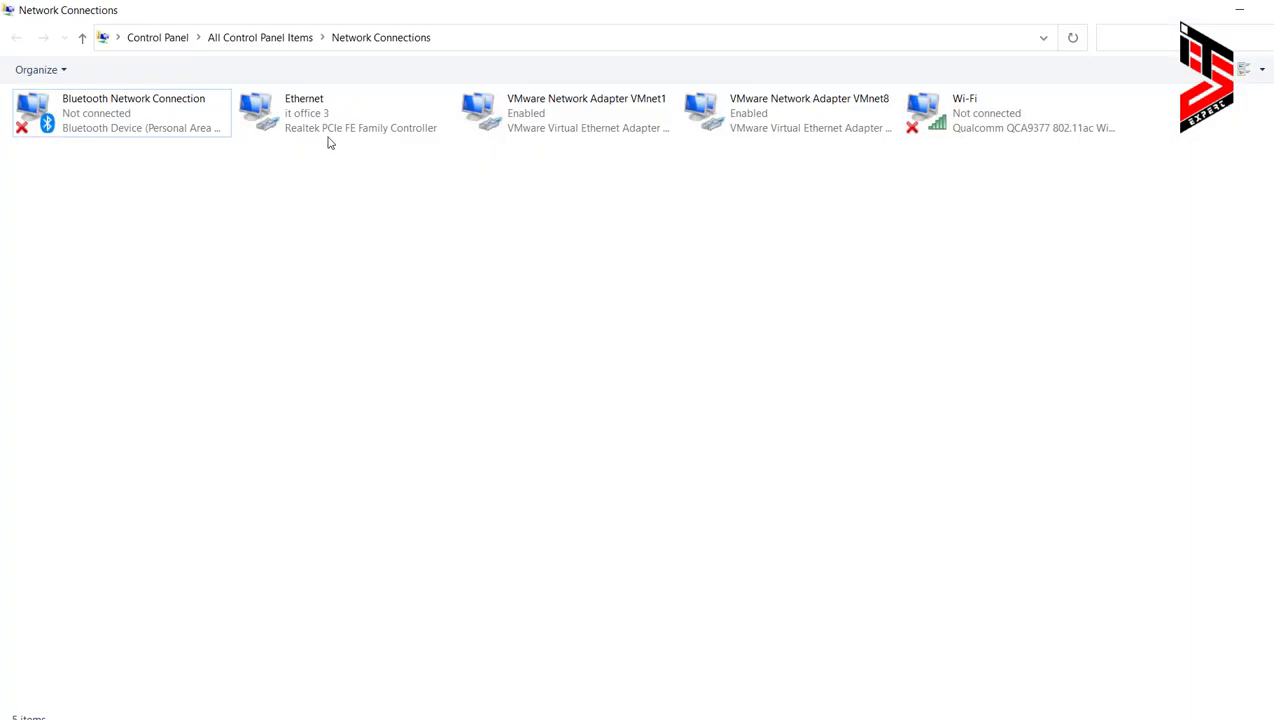
double_click(300, 118)
click(587, 513)
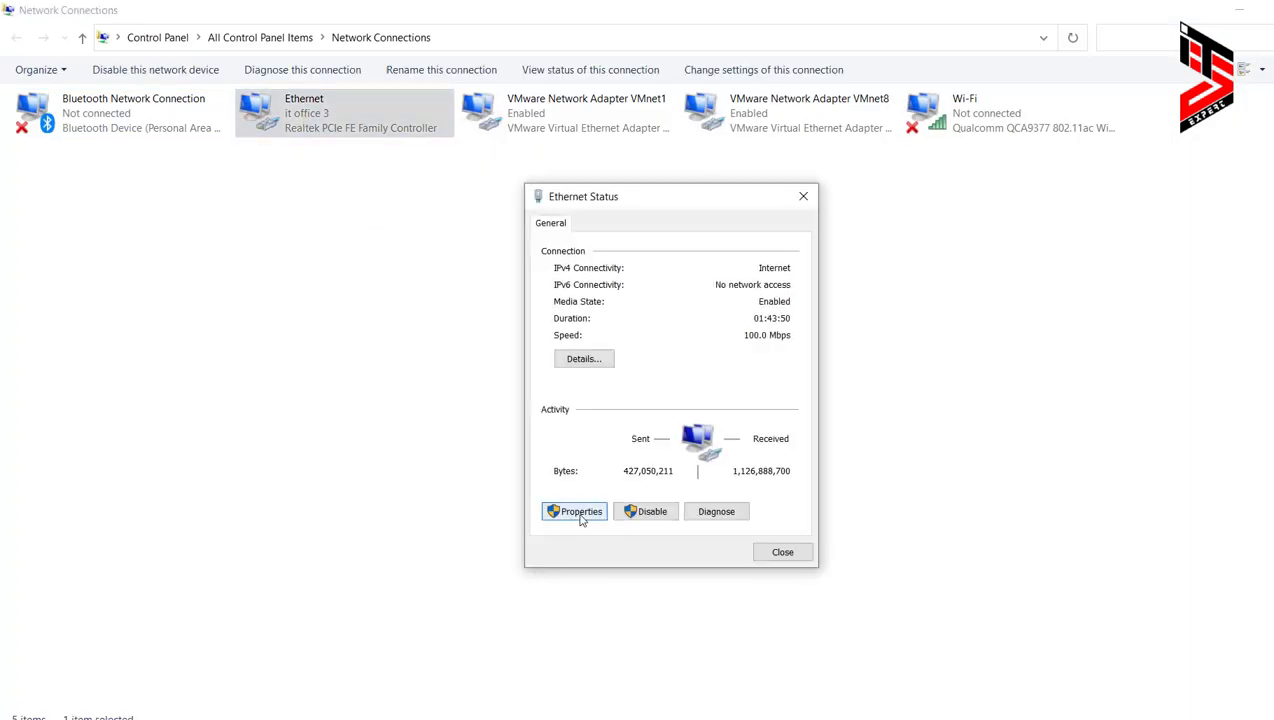
double_click(722, 413)
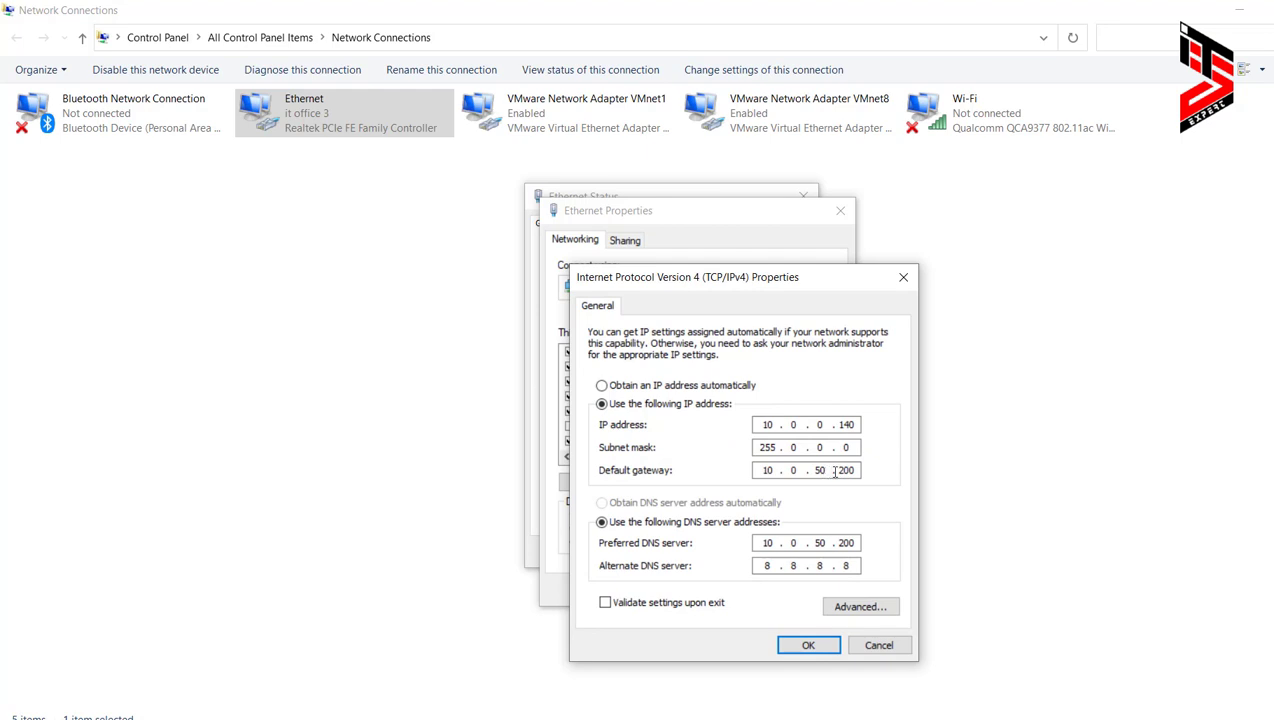
double_click(846, 470)
click(819, 470)
click(809, 645)
double_click(722, 414)
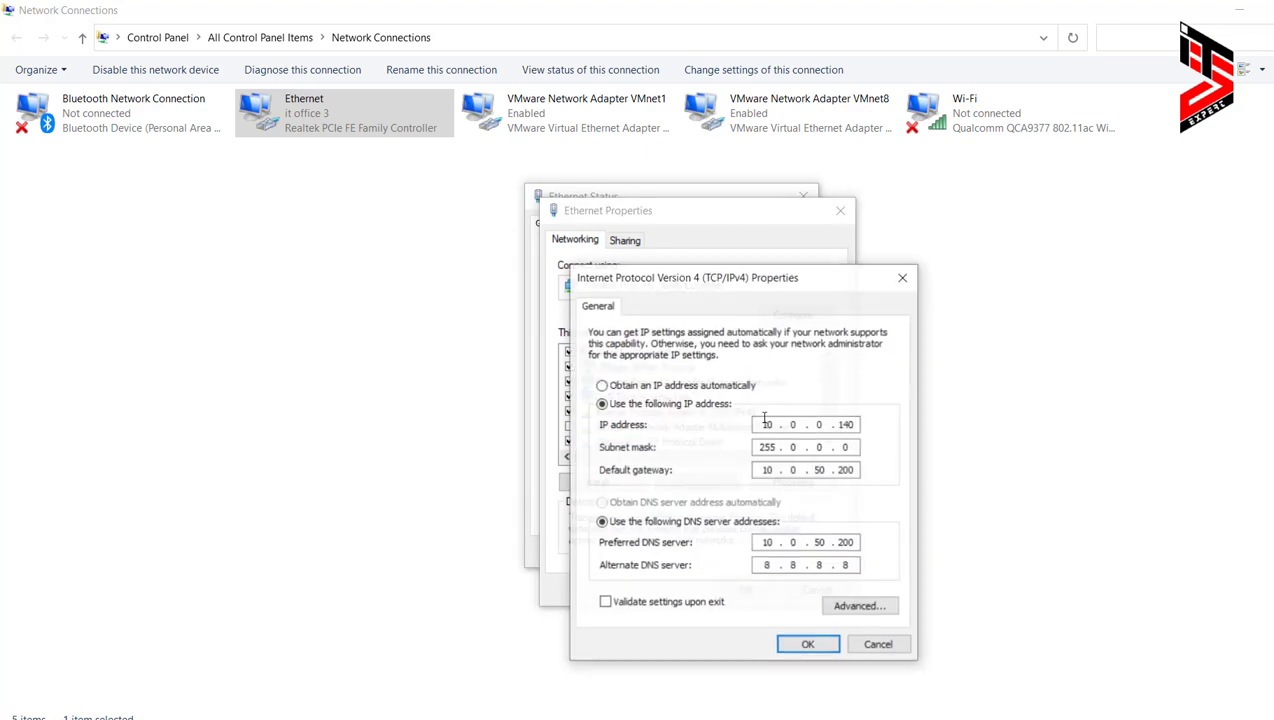
click(809, 645)
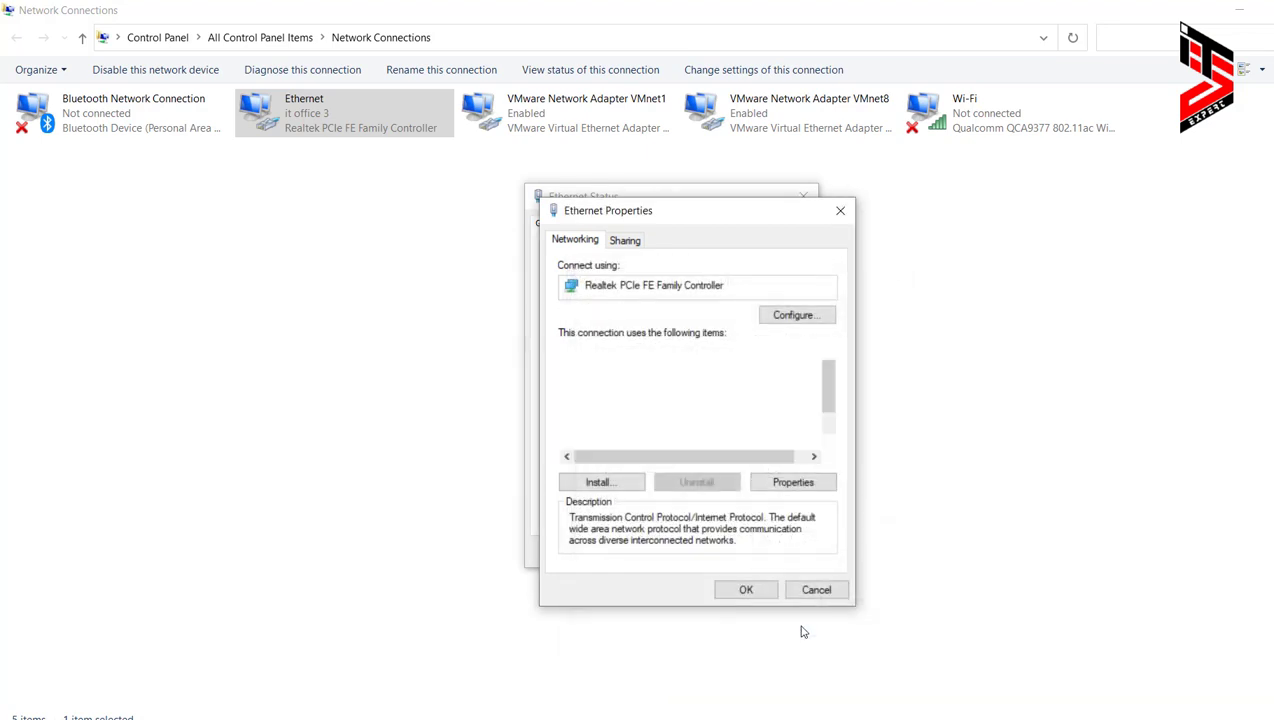
click(745, 590)
click(791, 554)
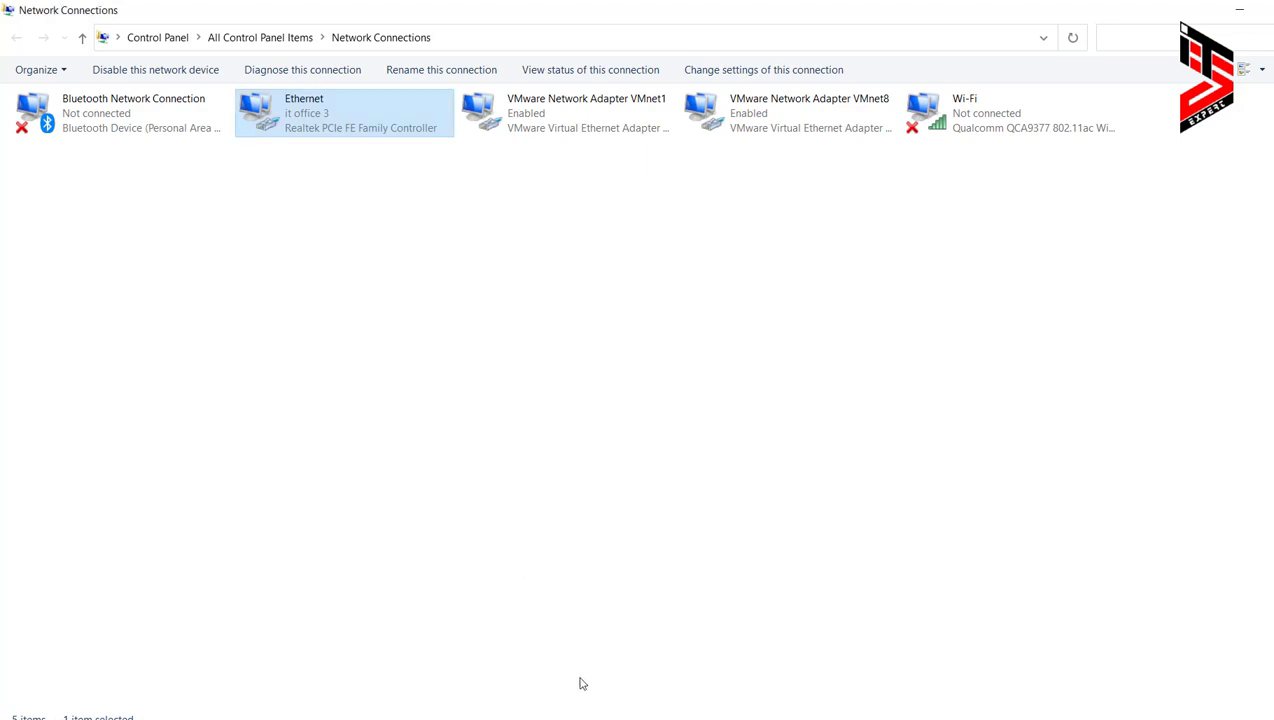
click(594, 452)
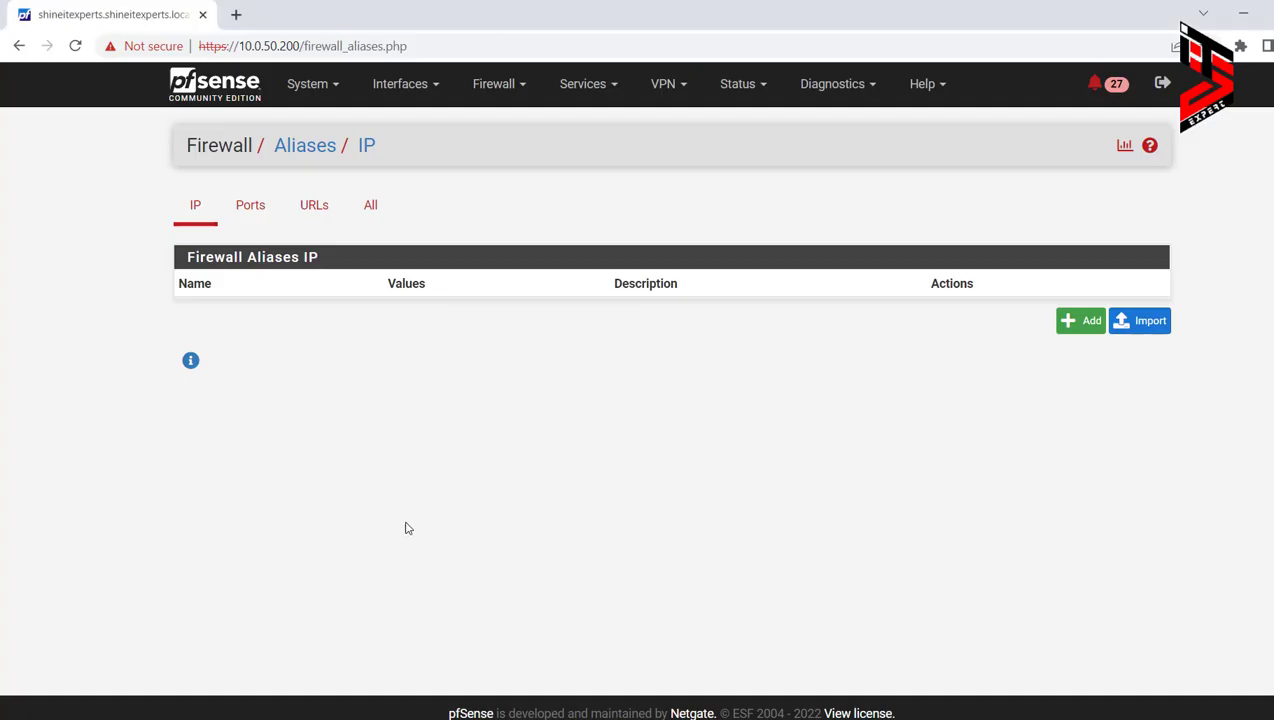
Open a Windows command prompt and ping yahoo.com to test the internet connection
key(super+r)
key(Return)
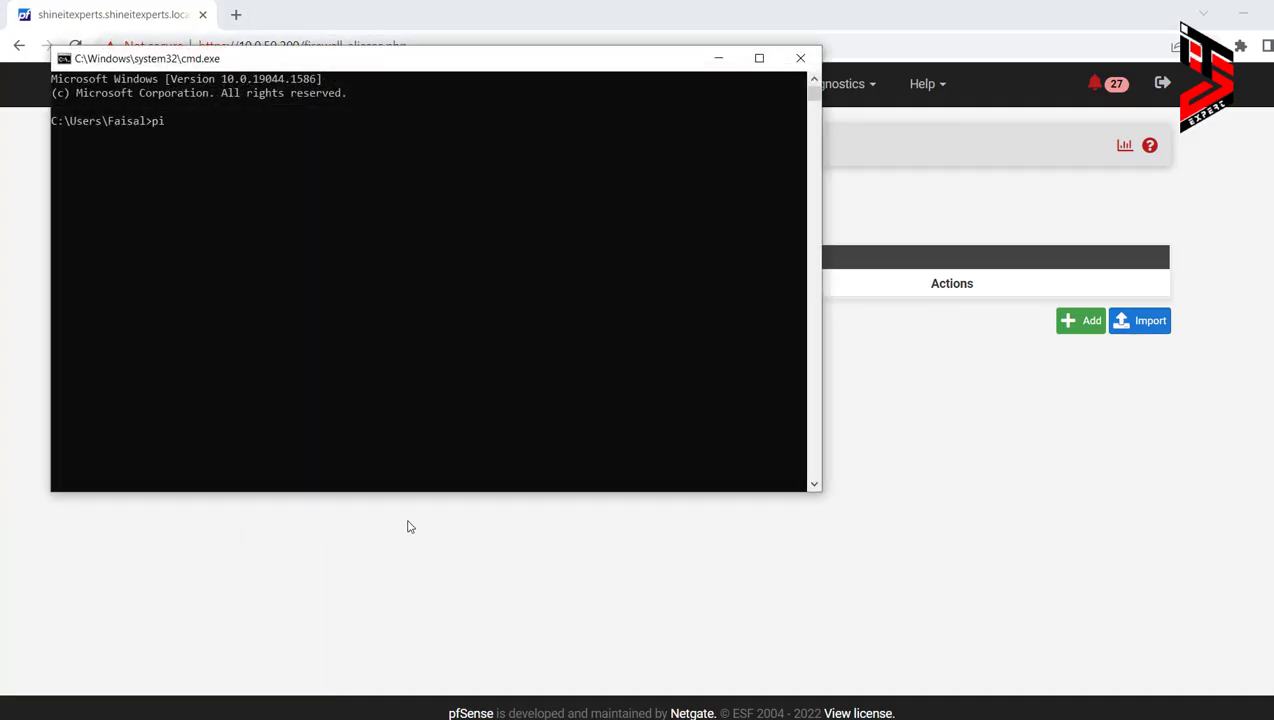
text(ping yahoo.com)
key(Return)
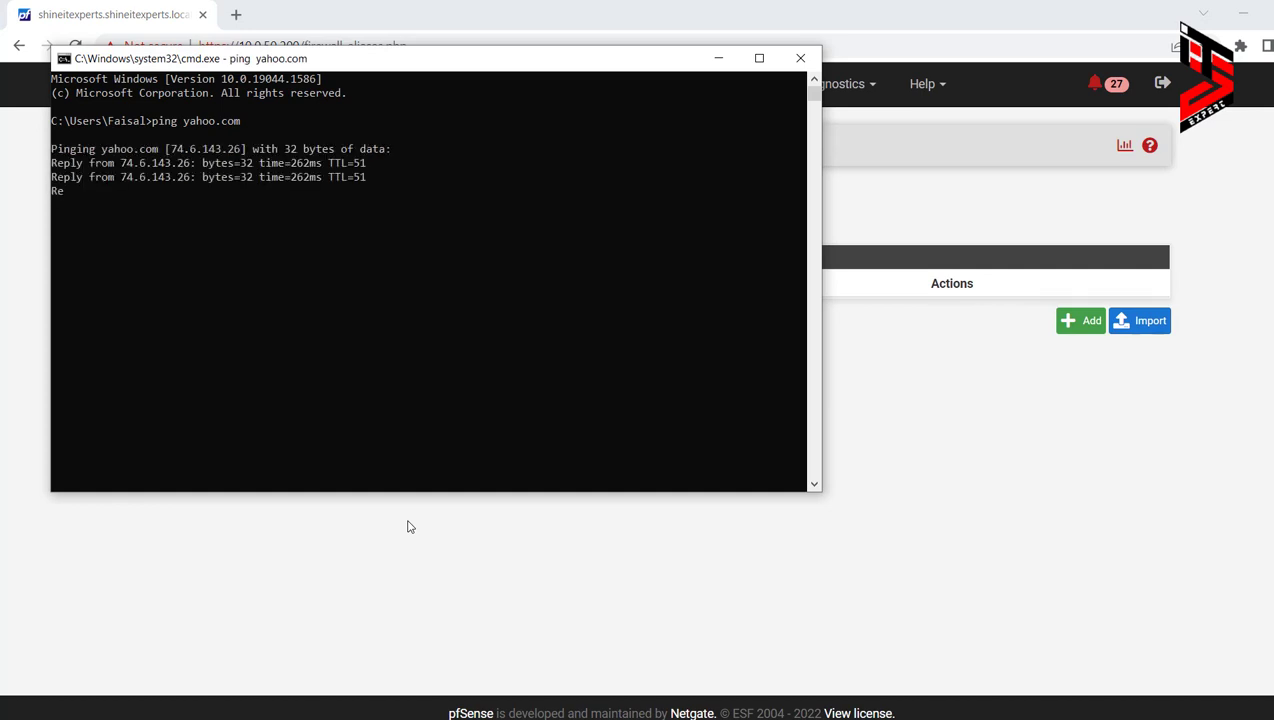
Load google.com in a new browser tab to check web access
click(237, 15)
text(google.com)
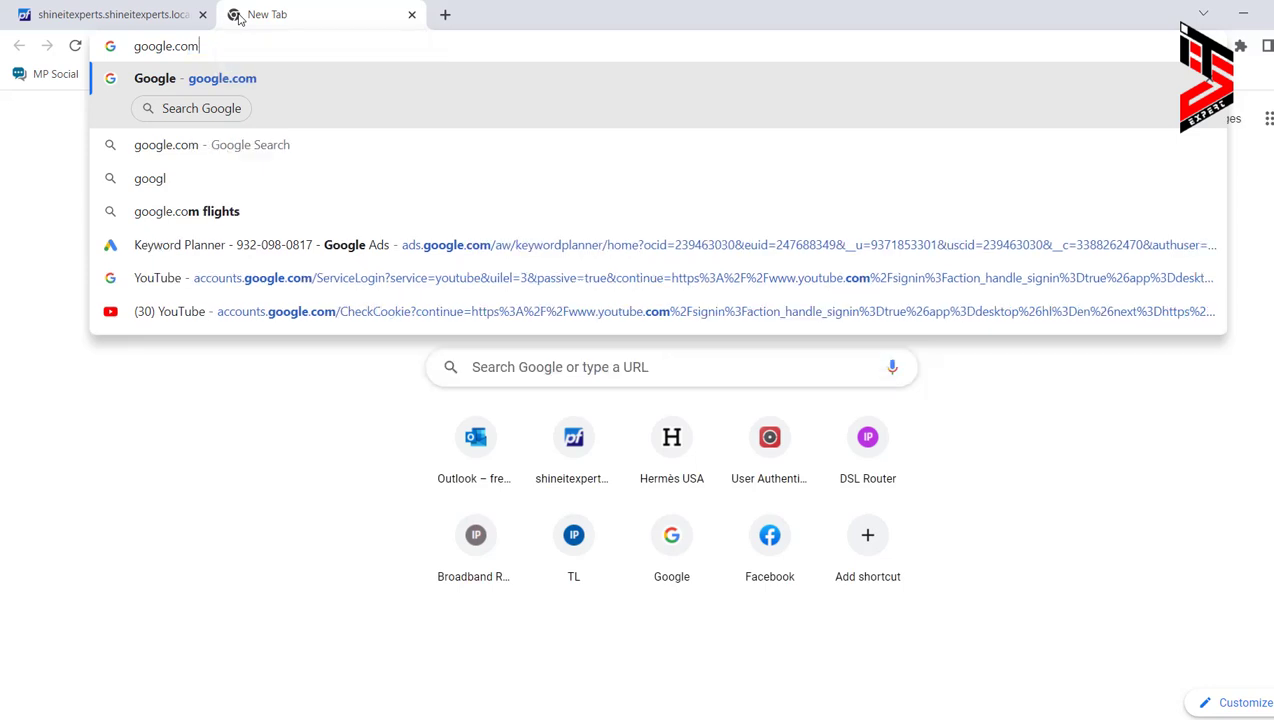
key(Return)
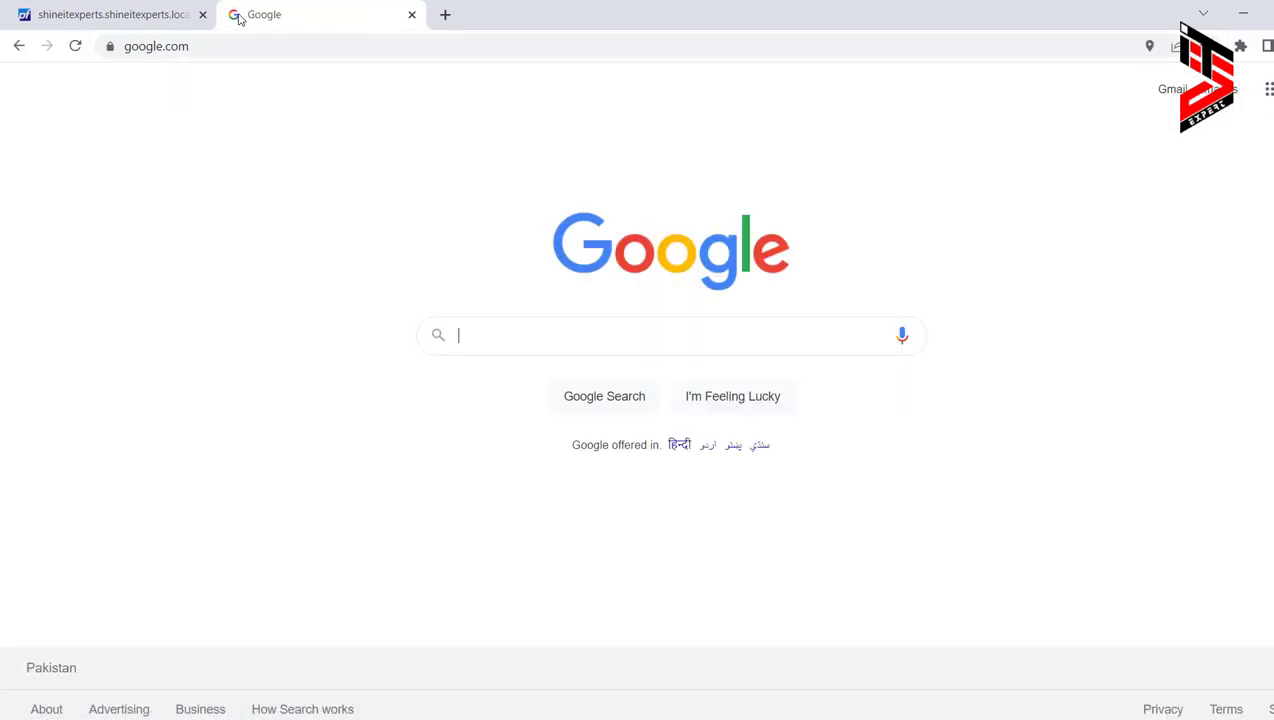
Back in pfSense, create a new firewall IP alias with the person's first name and the description IT Manager
click(150, 18)
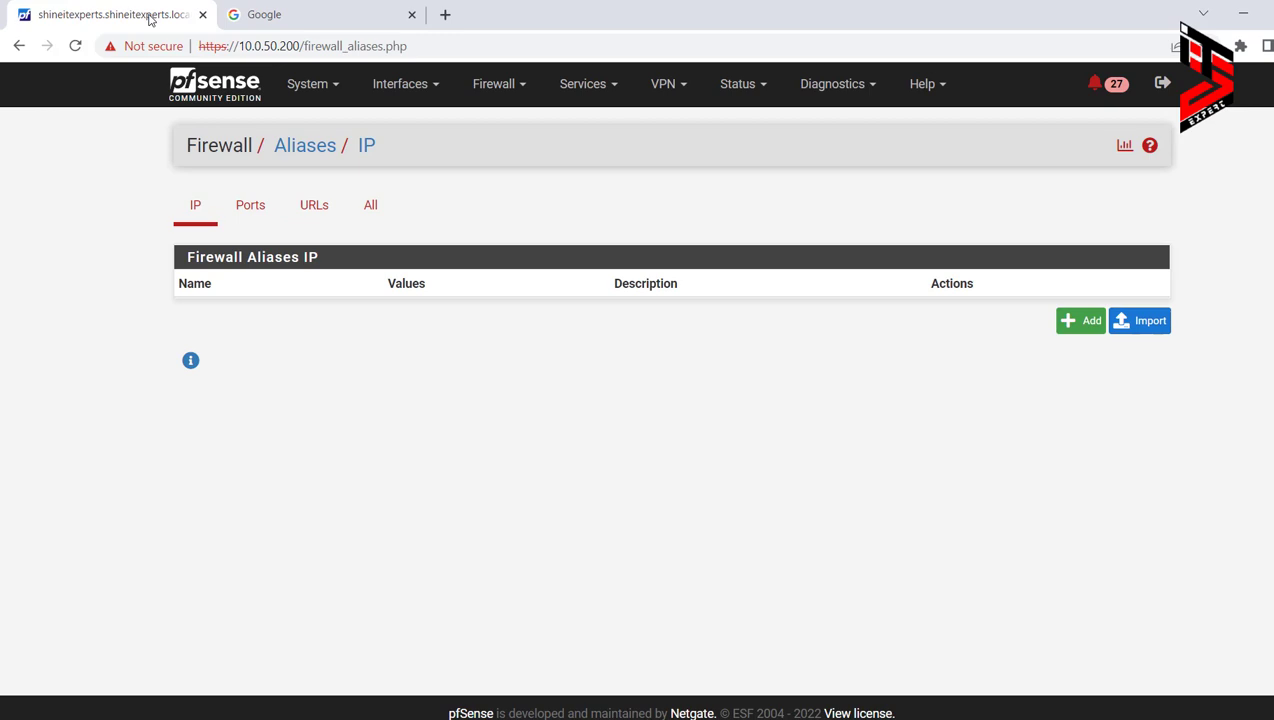
click(524, 86)
click(506, 120)
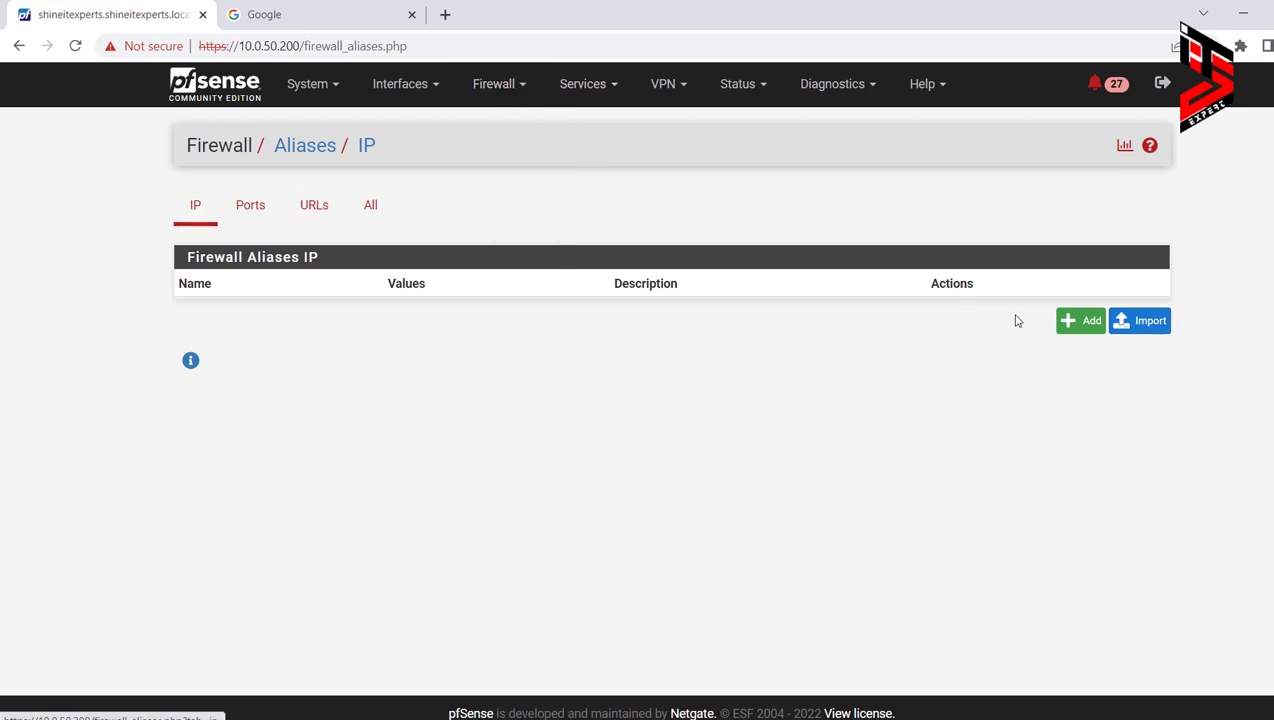
click(1096, 328)
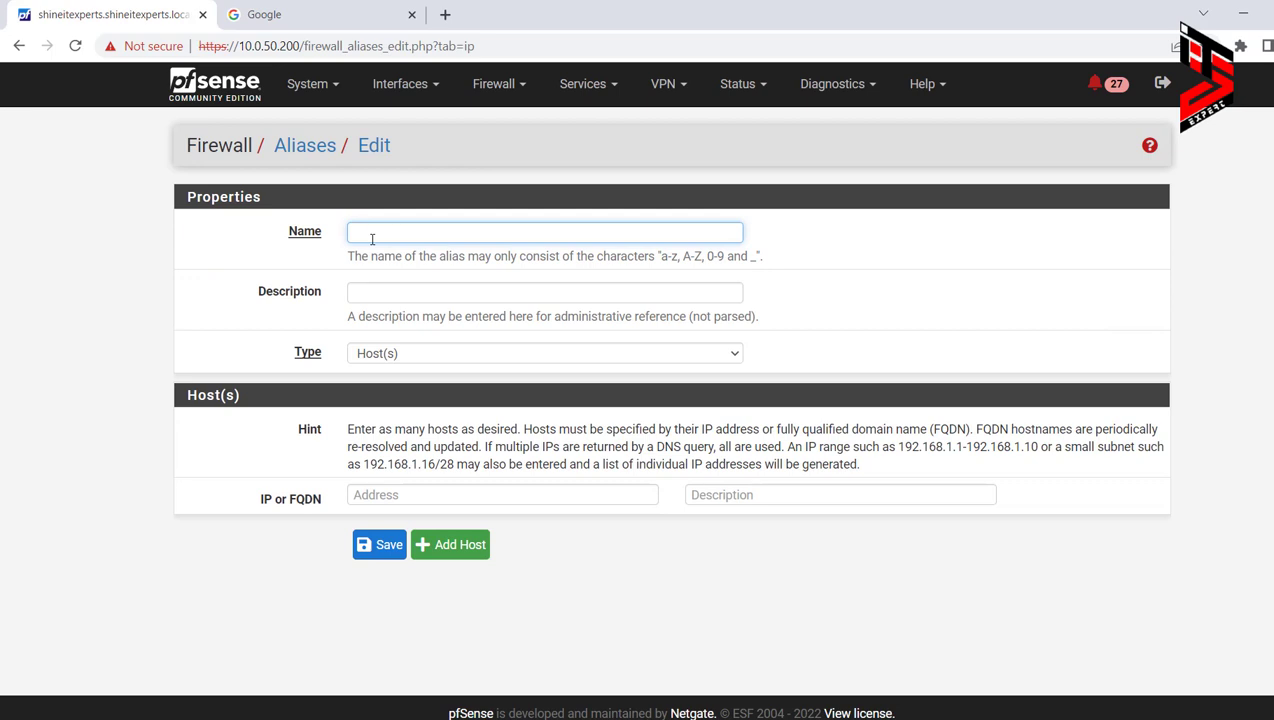
text(Faisal)
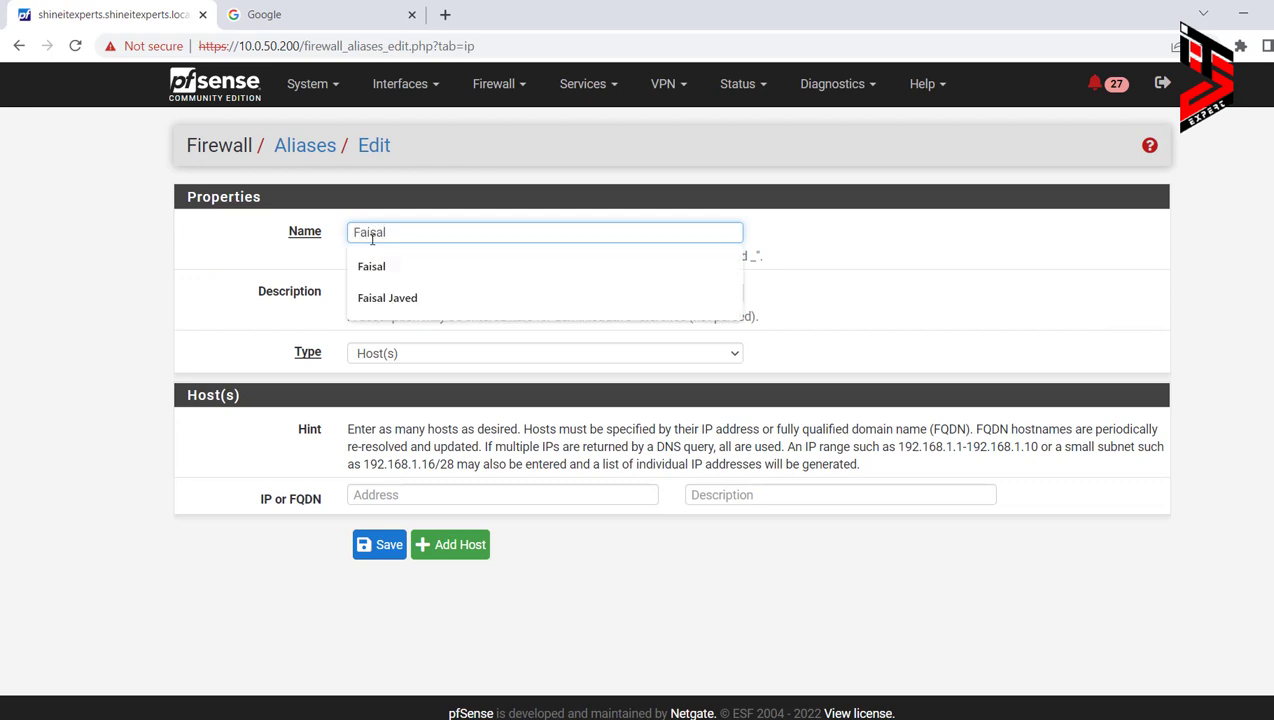
click(385, 268)
click(378, 294)
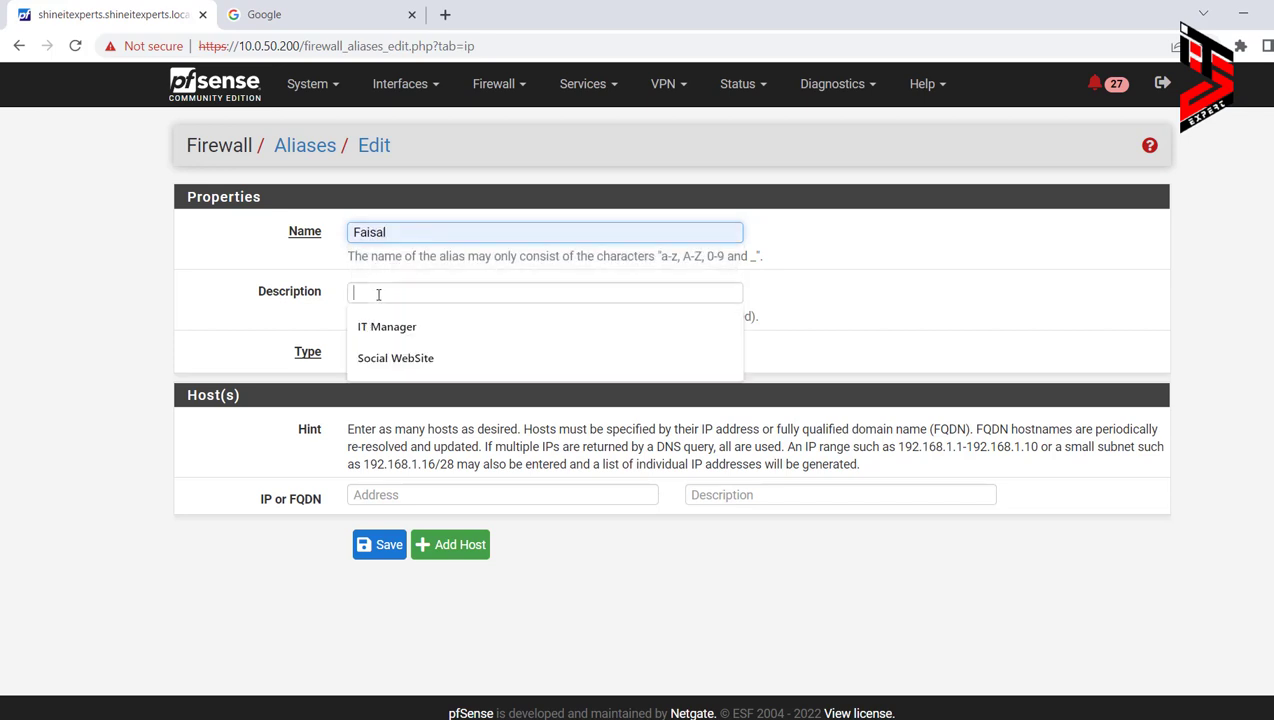
click(385, 324)
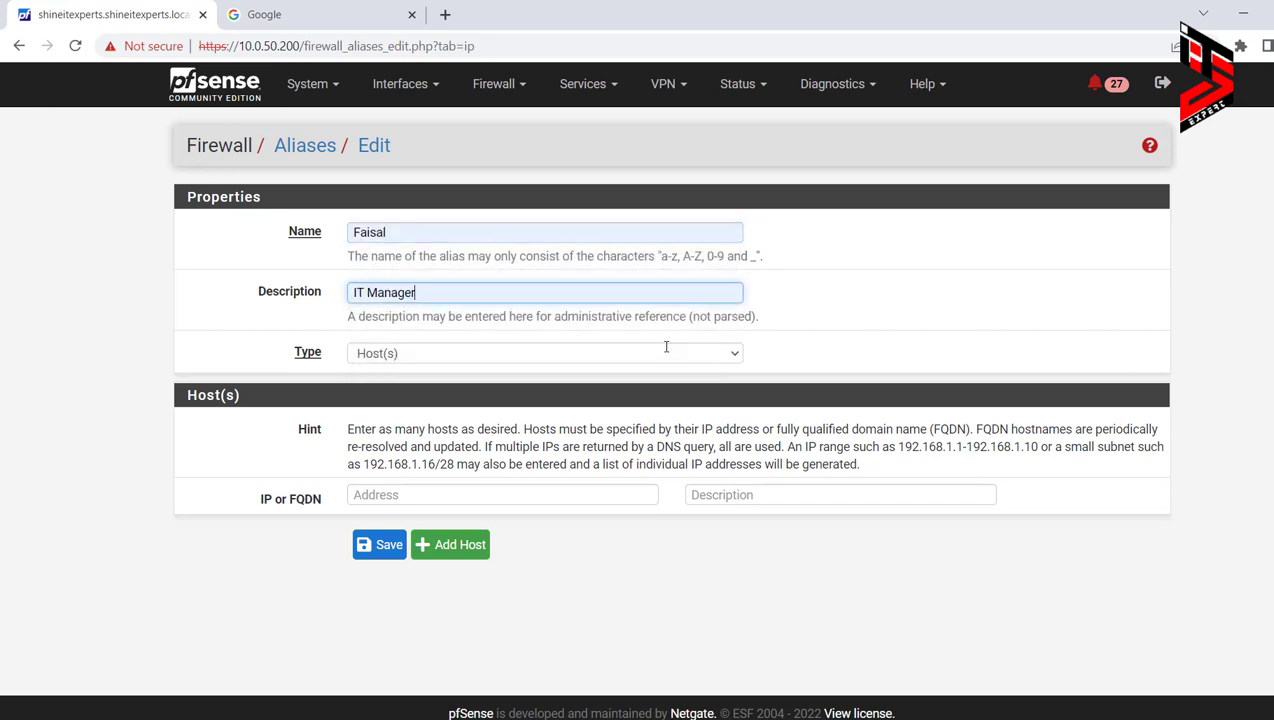
Set the alias type to Host(s) with the address 10.0.0.140, save the alias and apply the changes
click(376, 353)
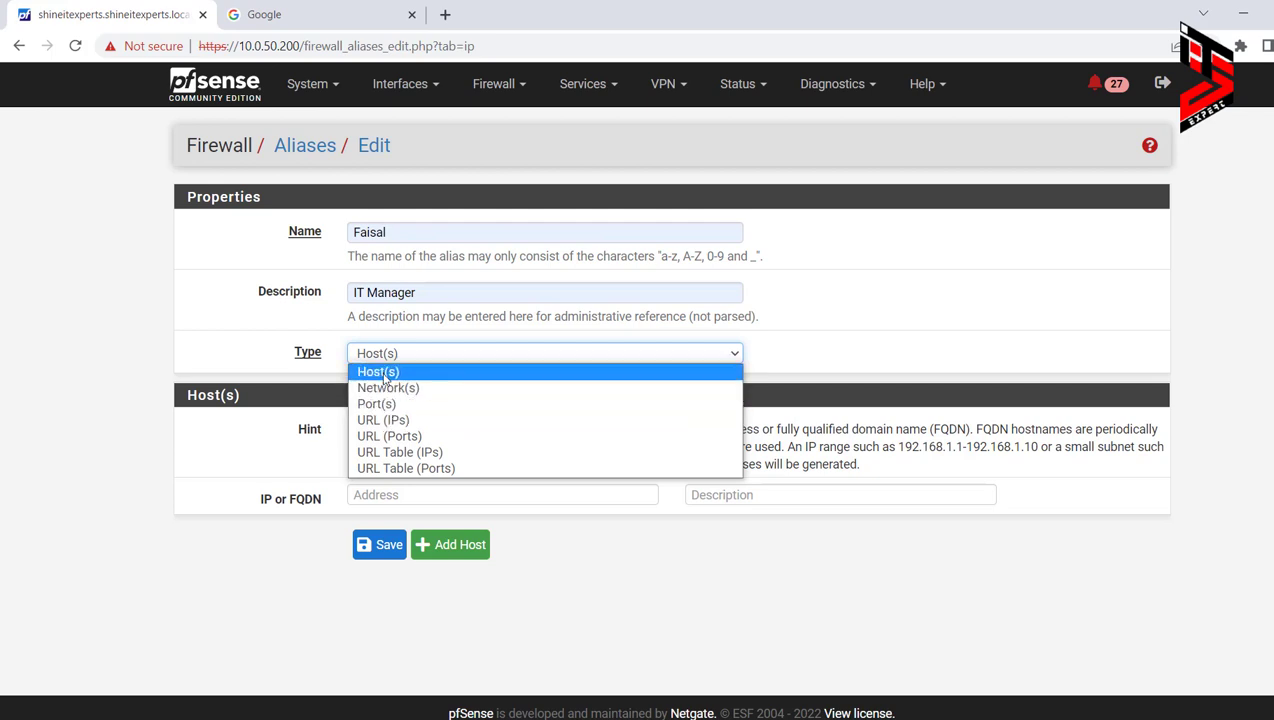
click(384, 372)
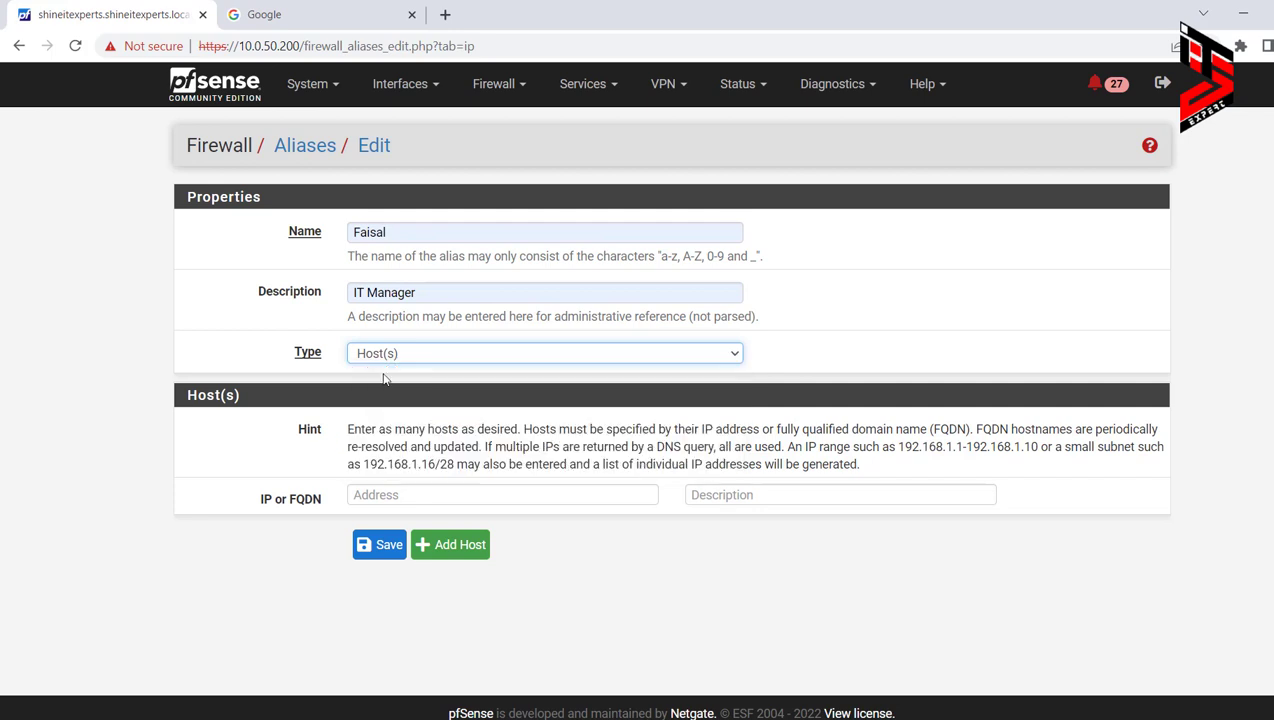
click(375, 494)
text(10.)
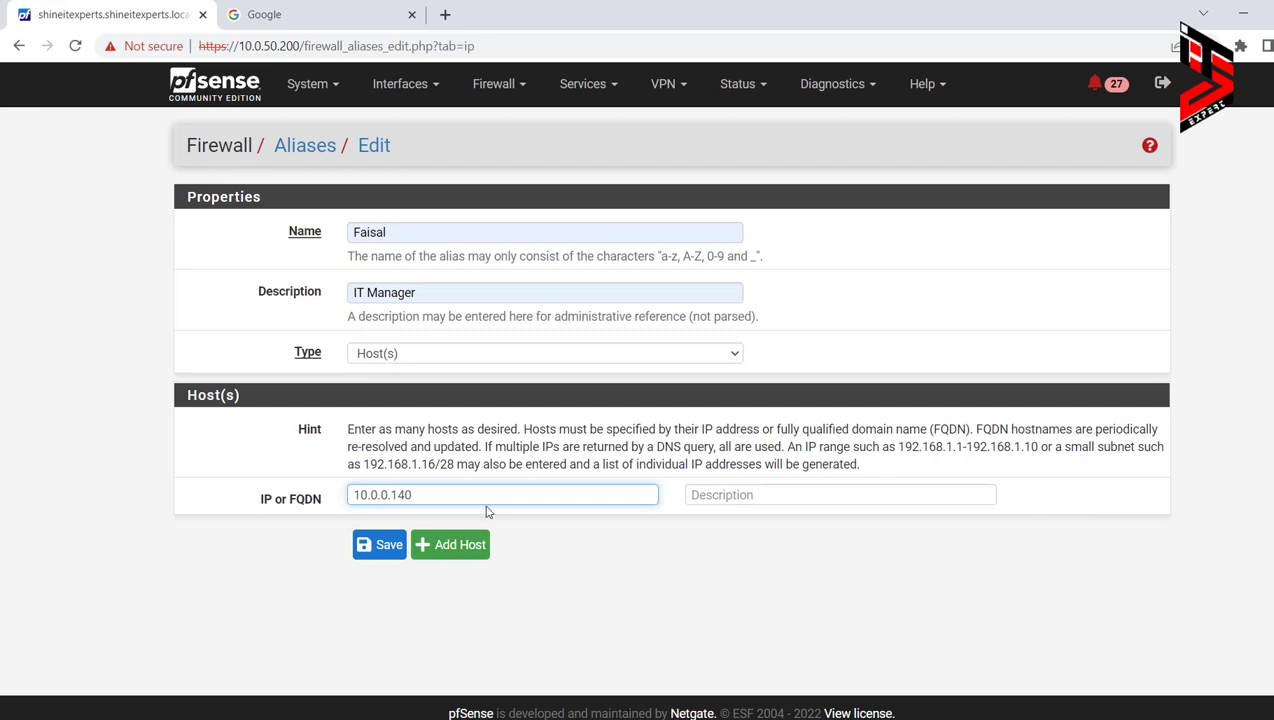
text(0.0.140)
click(380, 545)
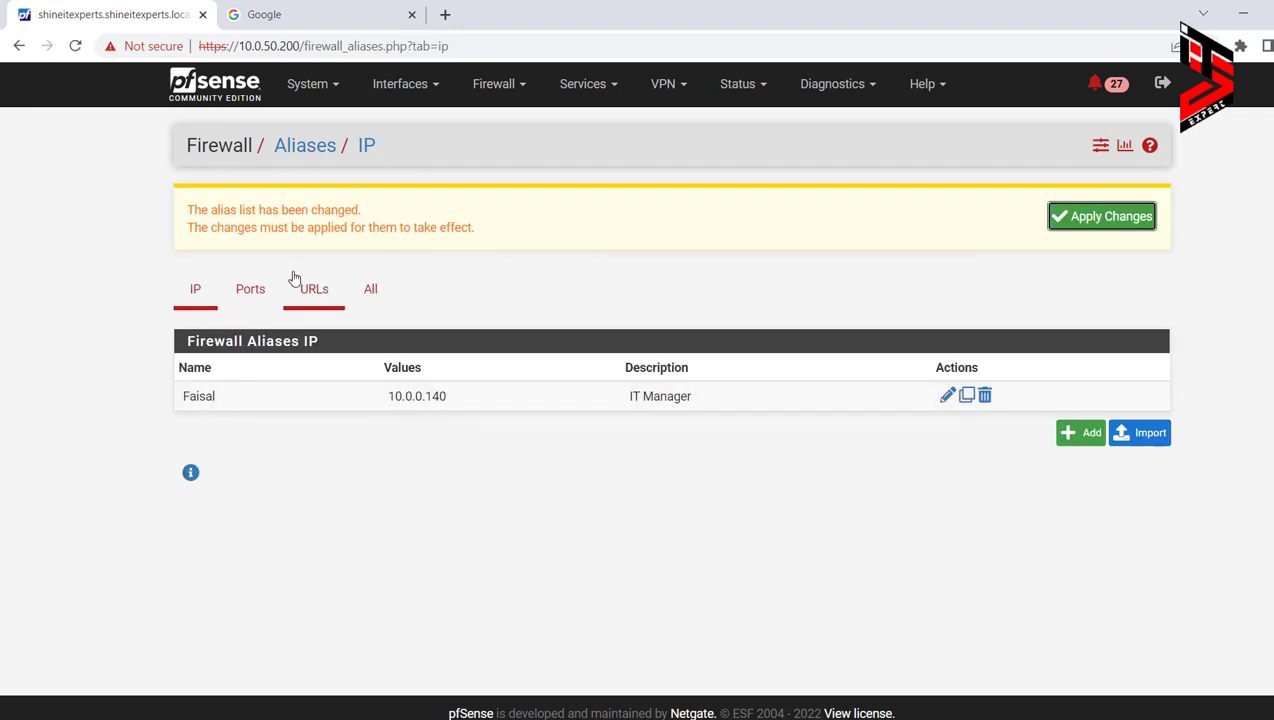
click(1120, 217)
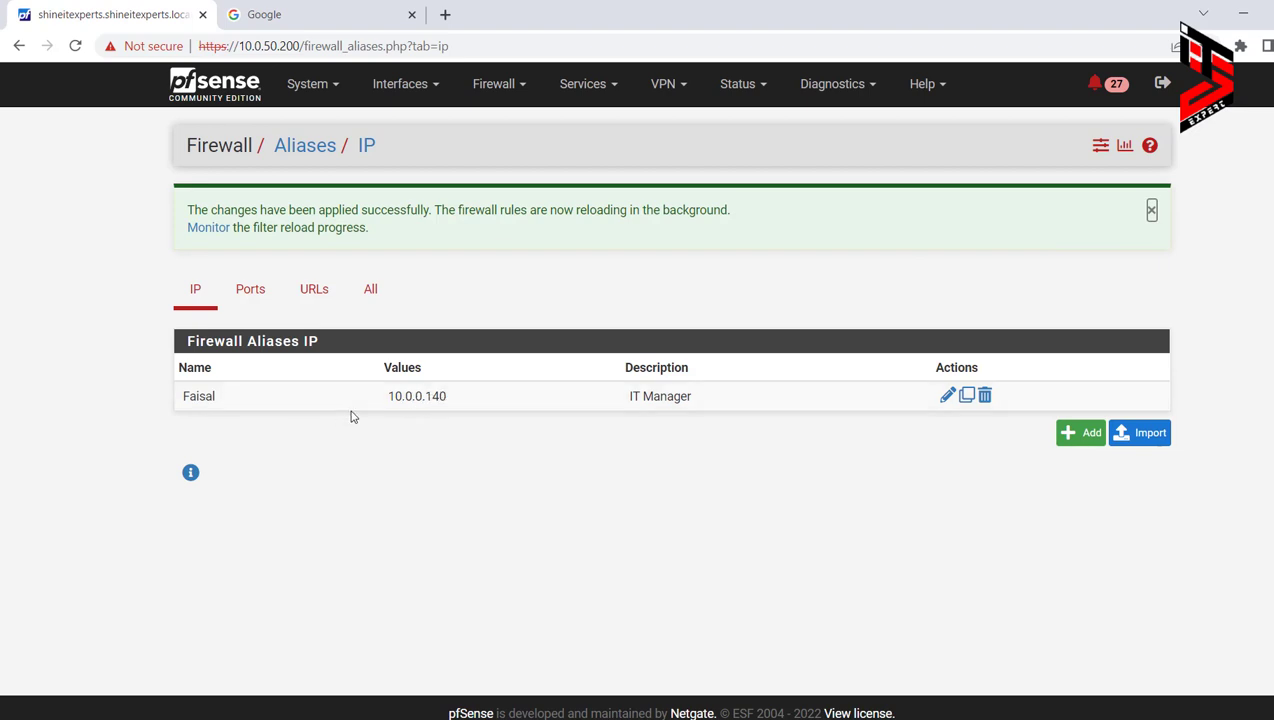
Start a new firewall rule at the beginning of the LAN interface's rule list
drag(216, 401, 183, 398)
click(510, 94)
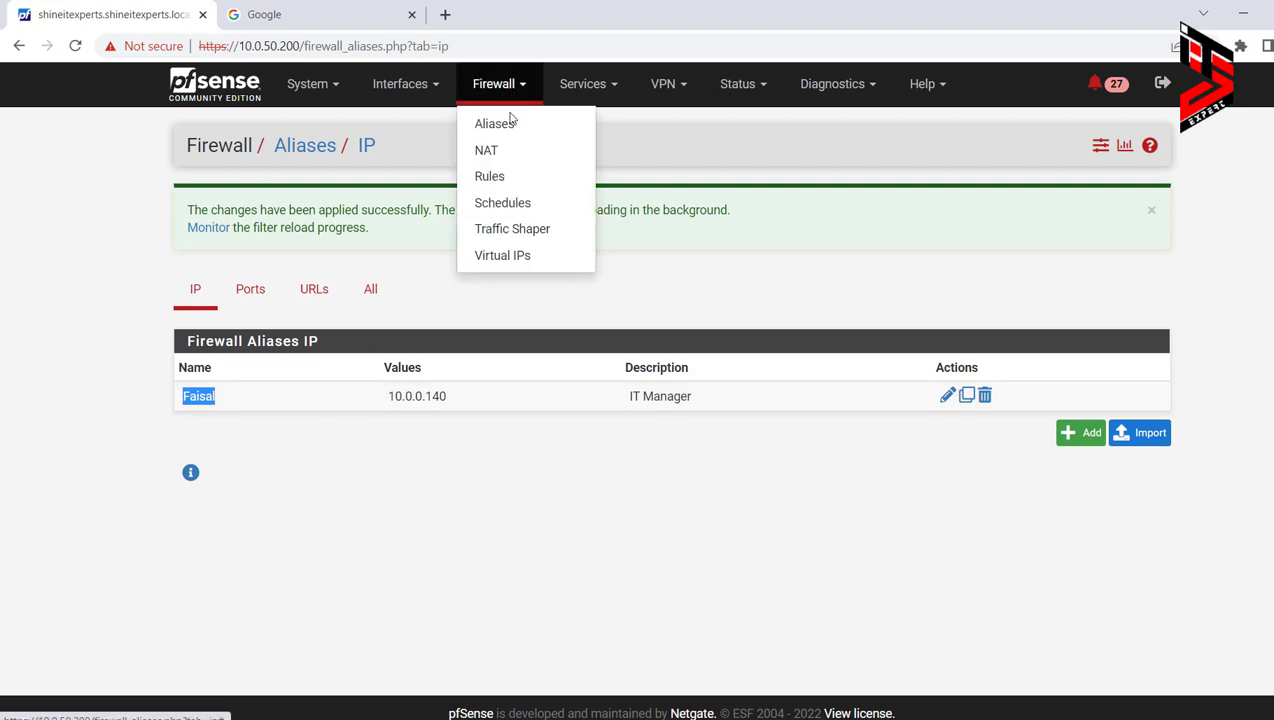
click(494, 180)
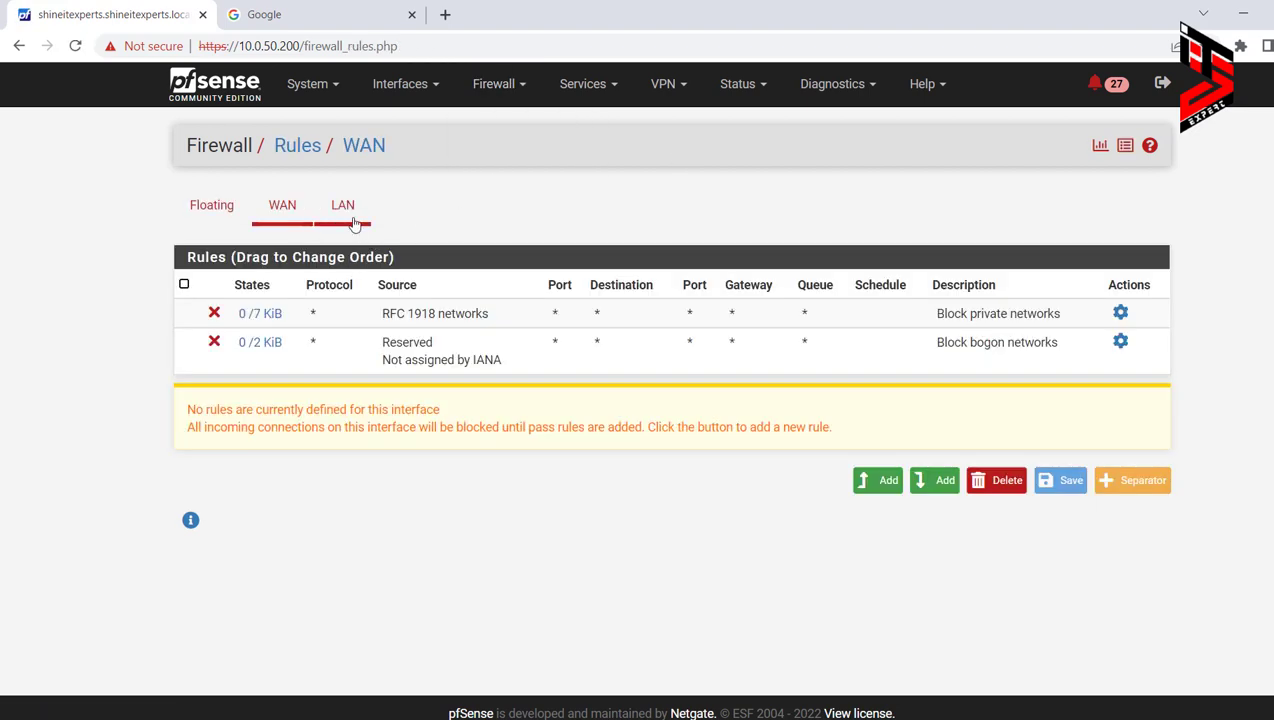
click(343, 206)
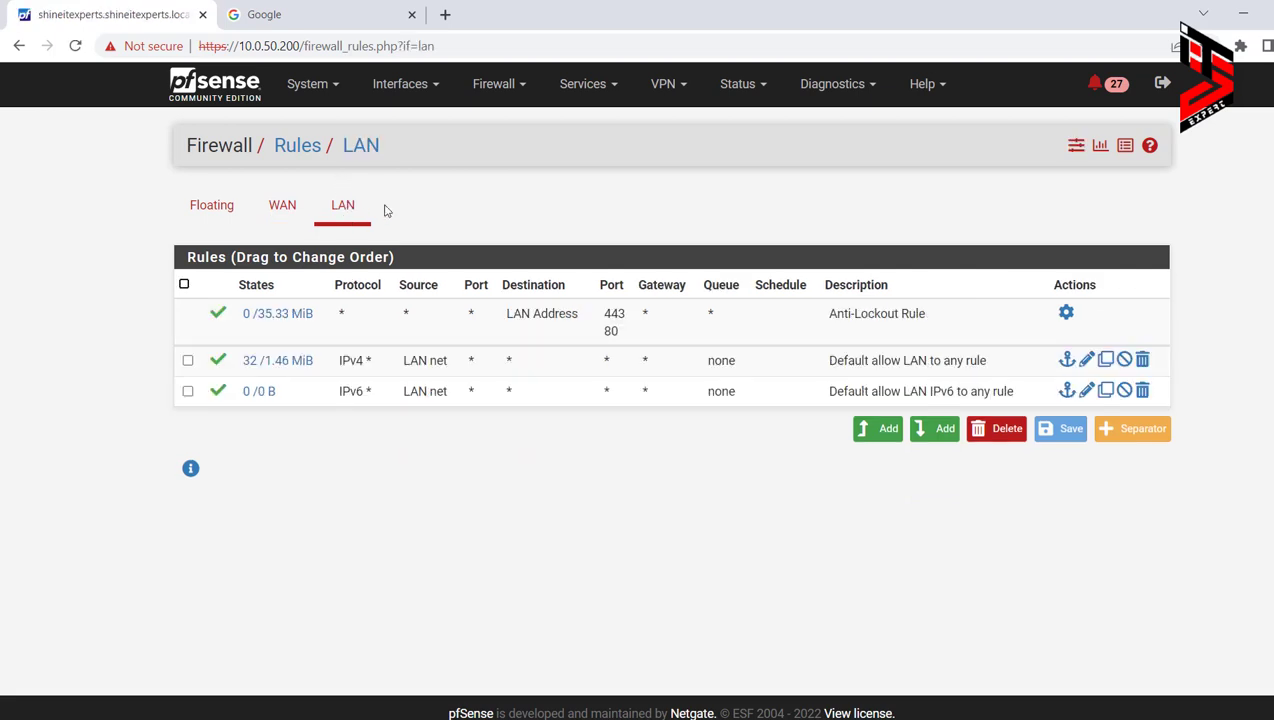
click(885, 430)
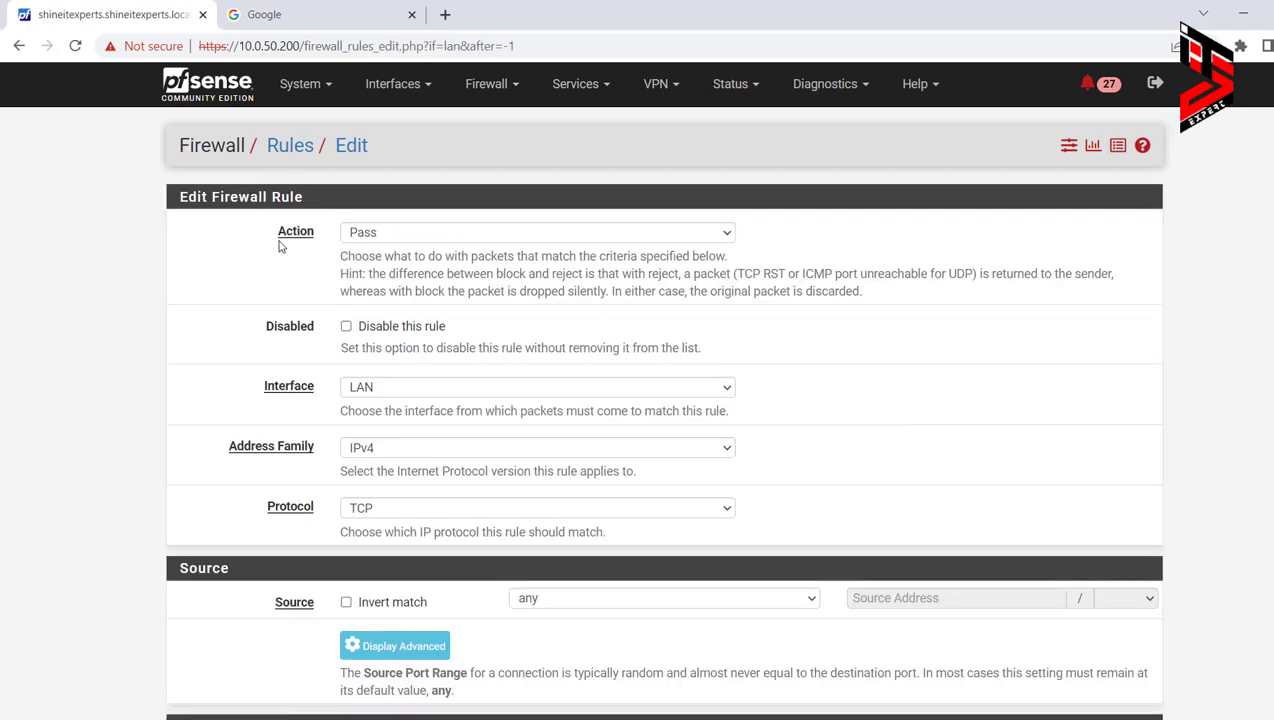
Set the new LAN rule's action to Block and its protocol to Any
click(443, 233)
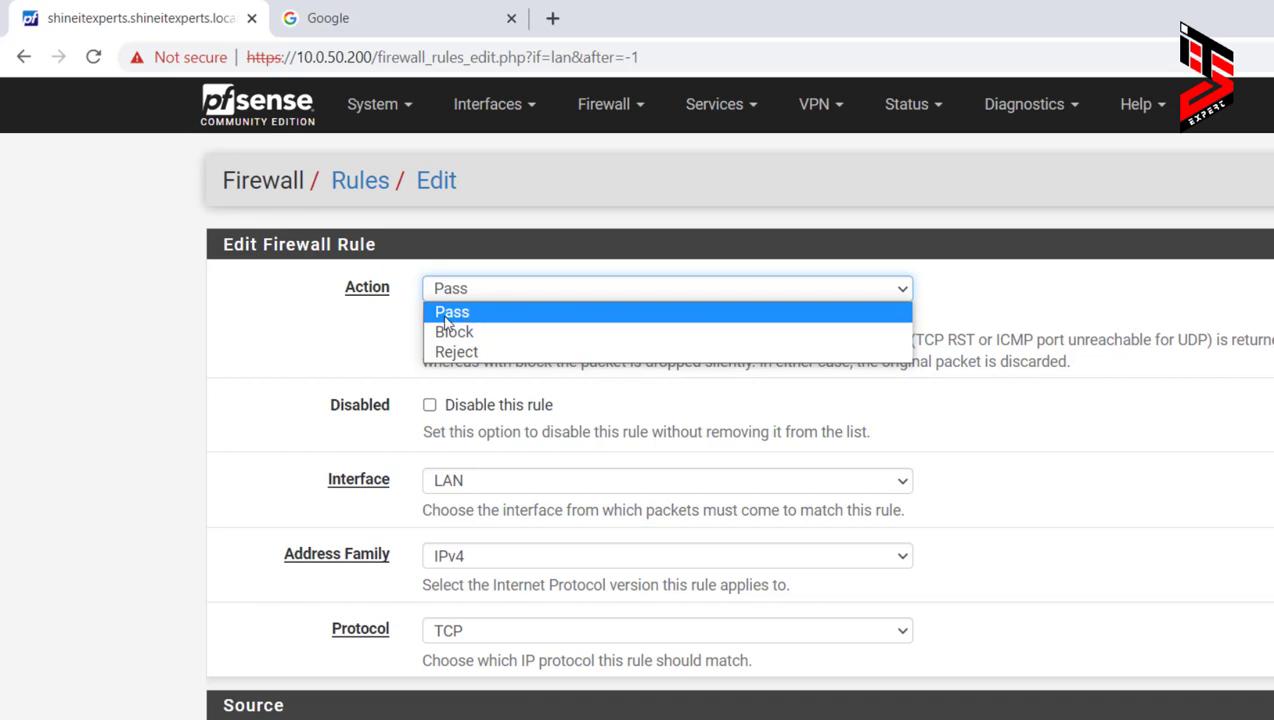
click(529, 324)
drag(527, 324, 497, 322)
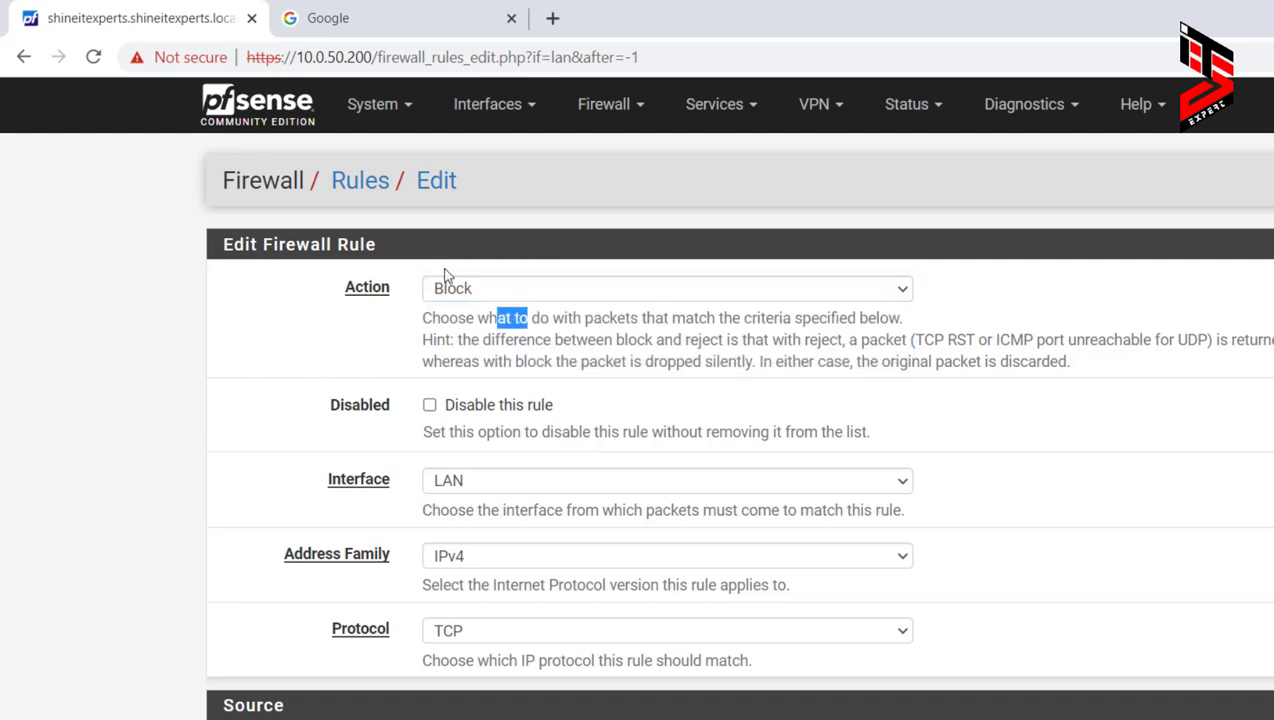
click(383, 327)
scroll(855, 418, down, 2)
click(558, 425)
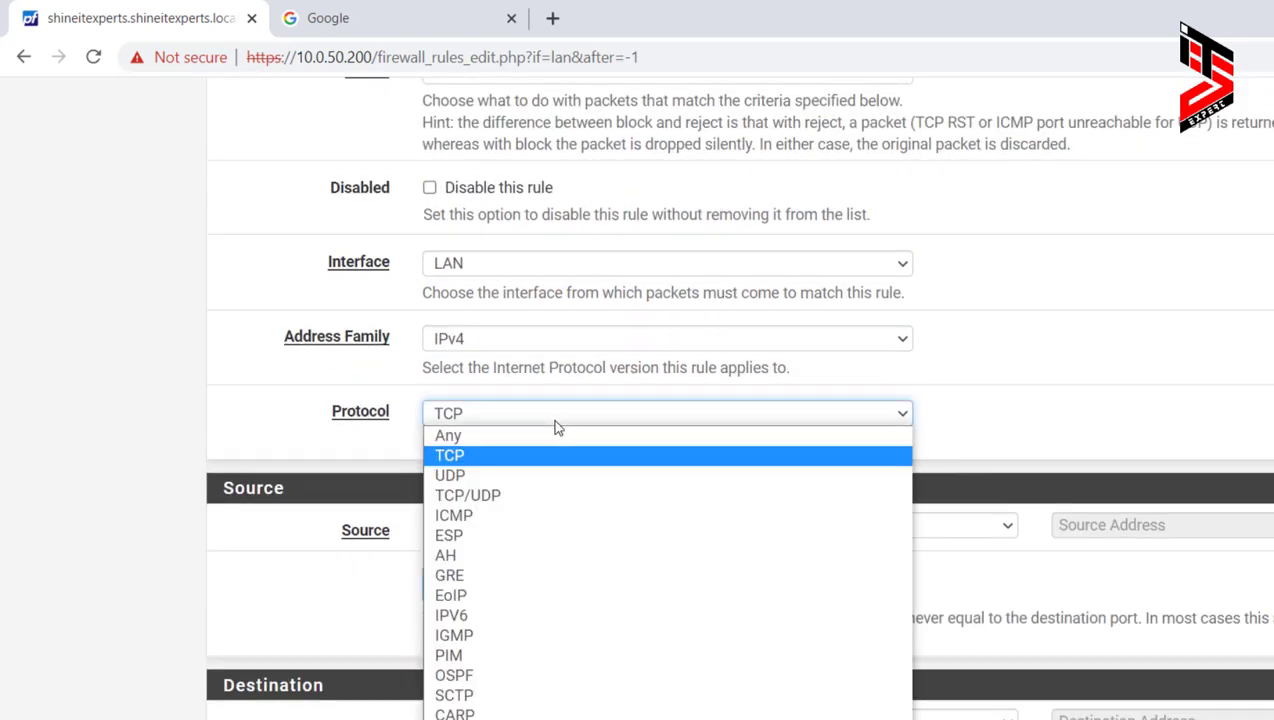
click(466, 440)
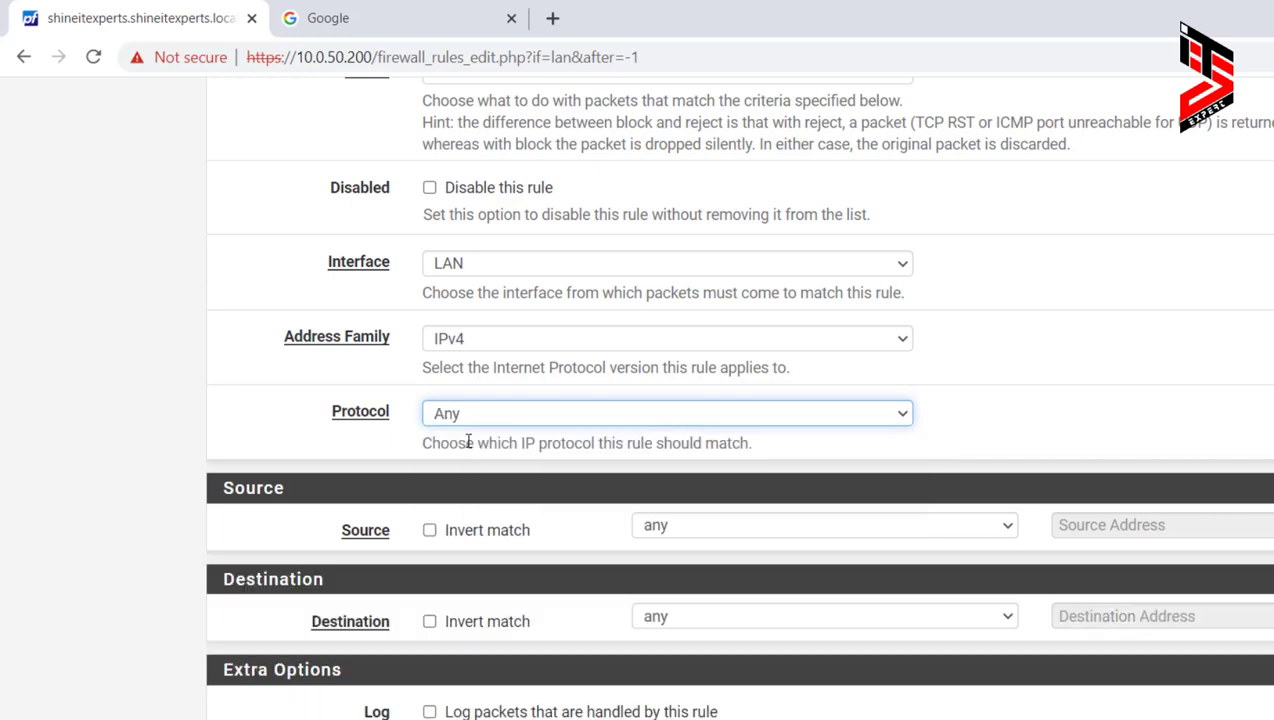
Keep both the source and the destination of the new block rule set to any
click(388, 538)
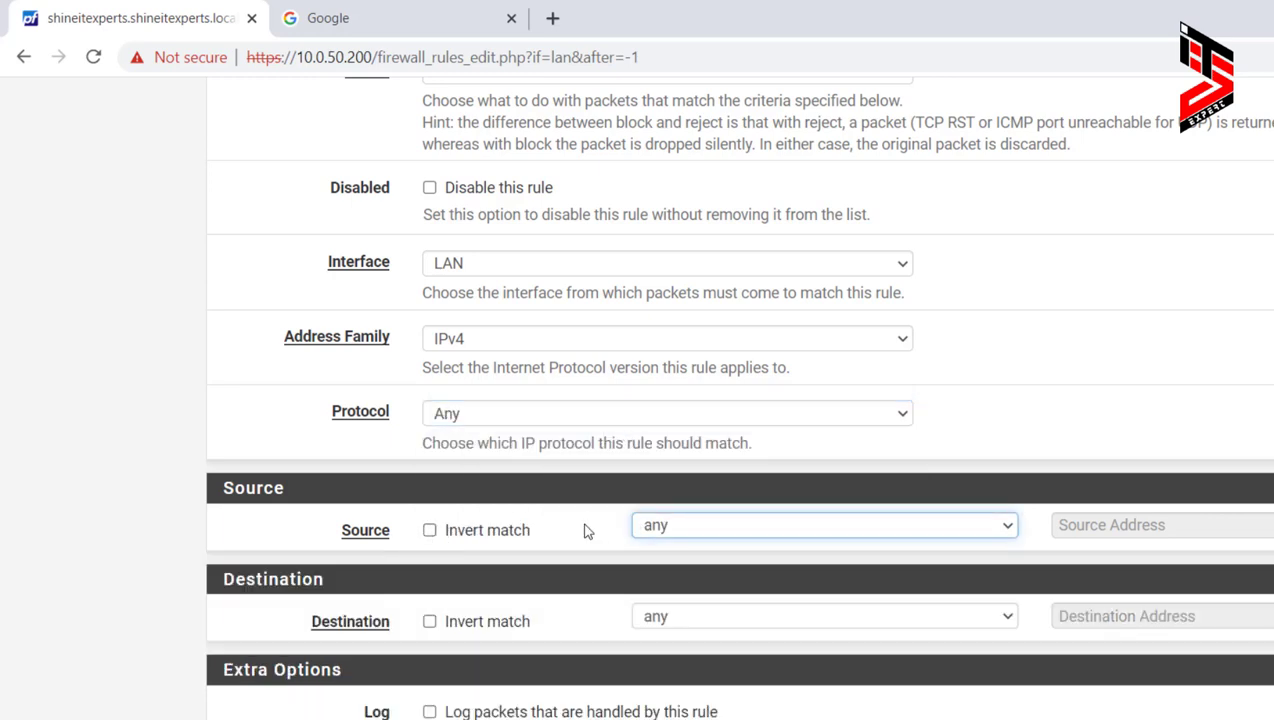
click(1008, 527)
click(1008, 527)
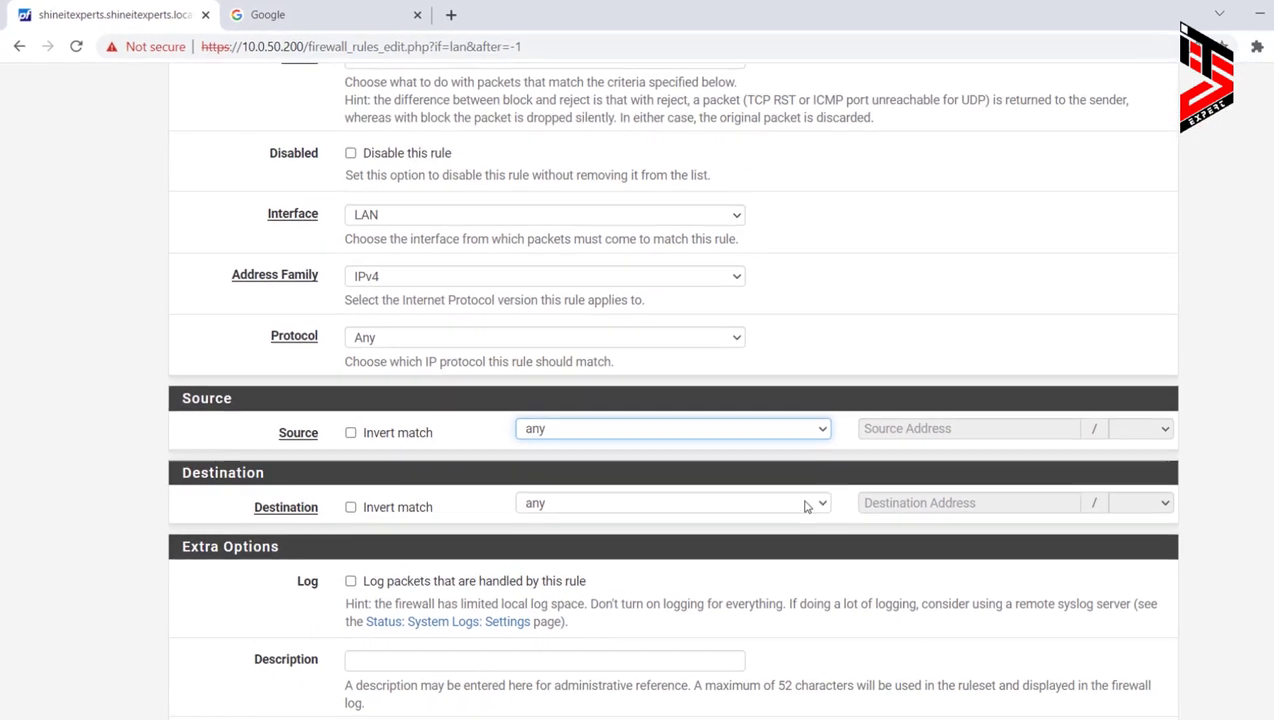
click(986, 618)
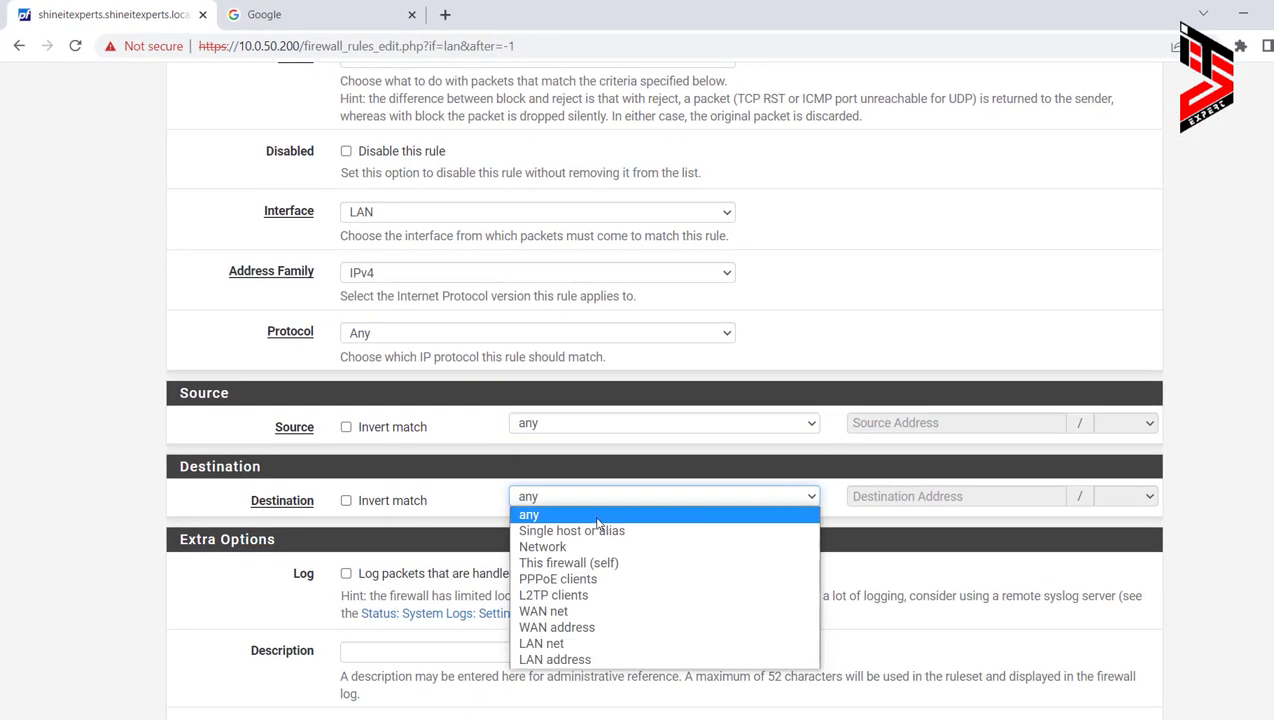
click(545, 516)
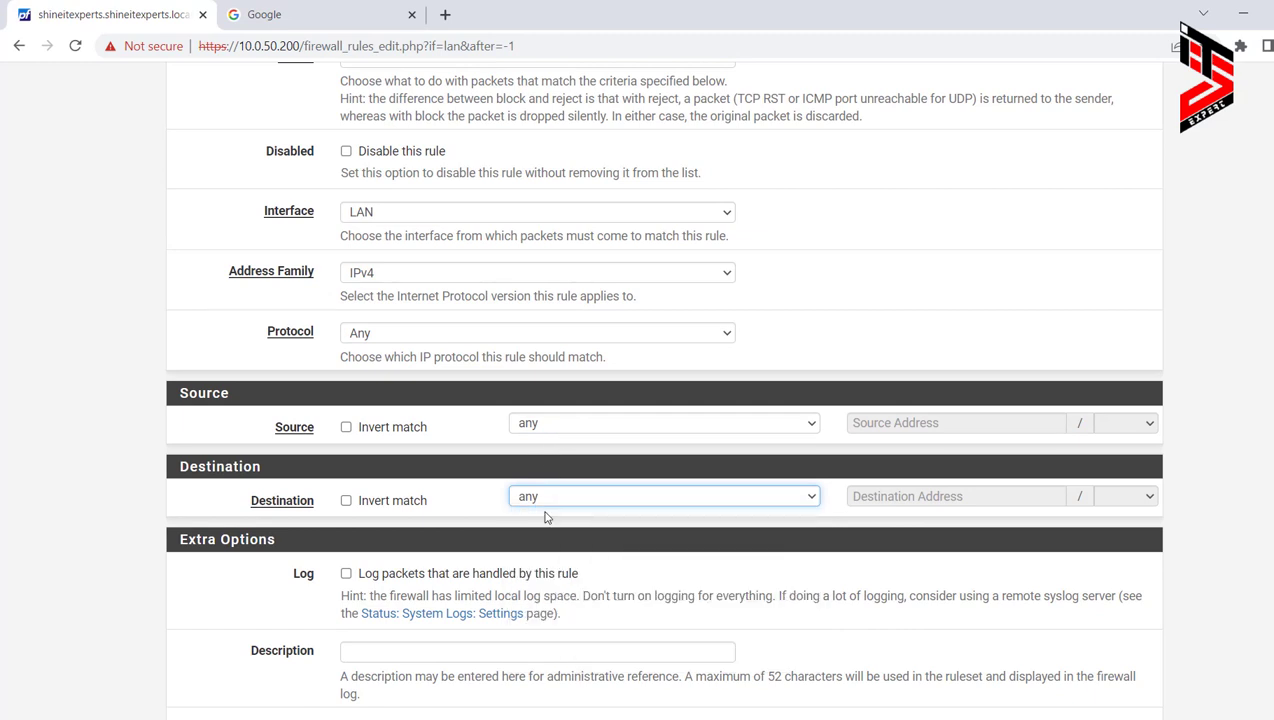
Describe the rule as Block All Network, save it and apply the firewall changes
scroll(645, 383, down, 2)
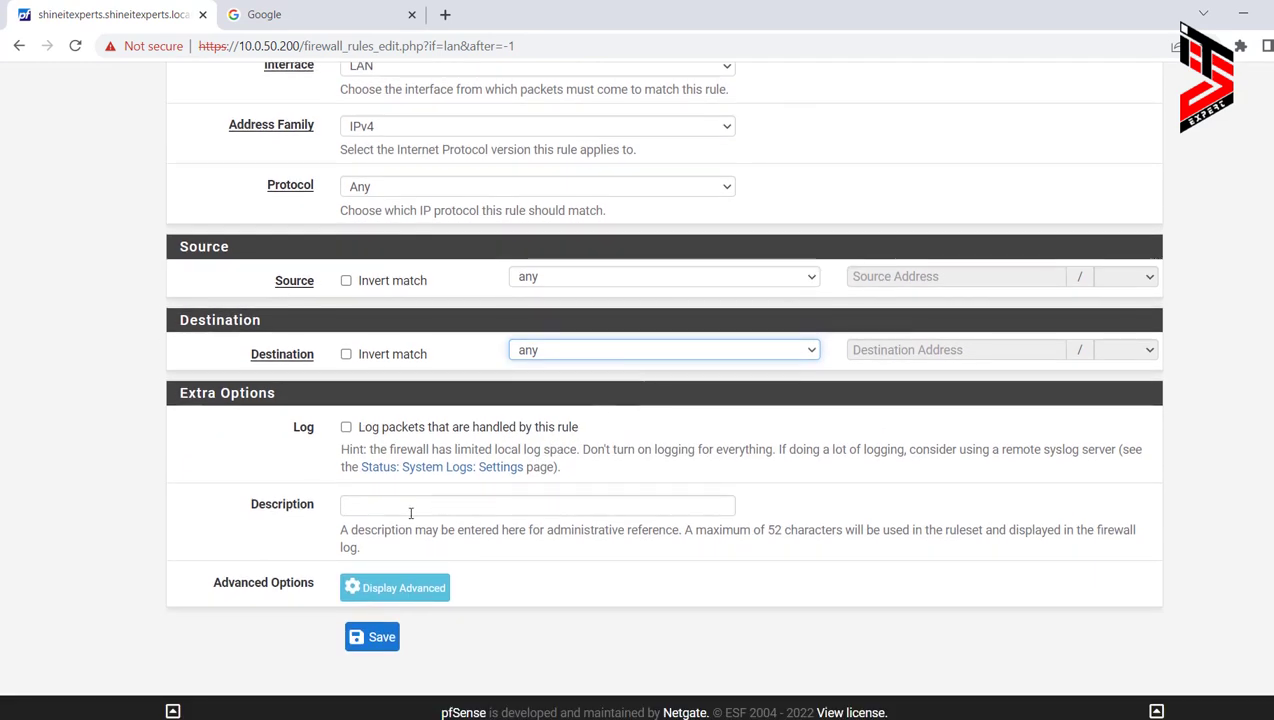
click(497, 503)
text(Bl)
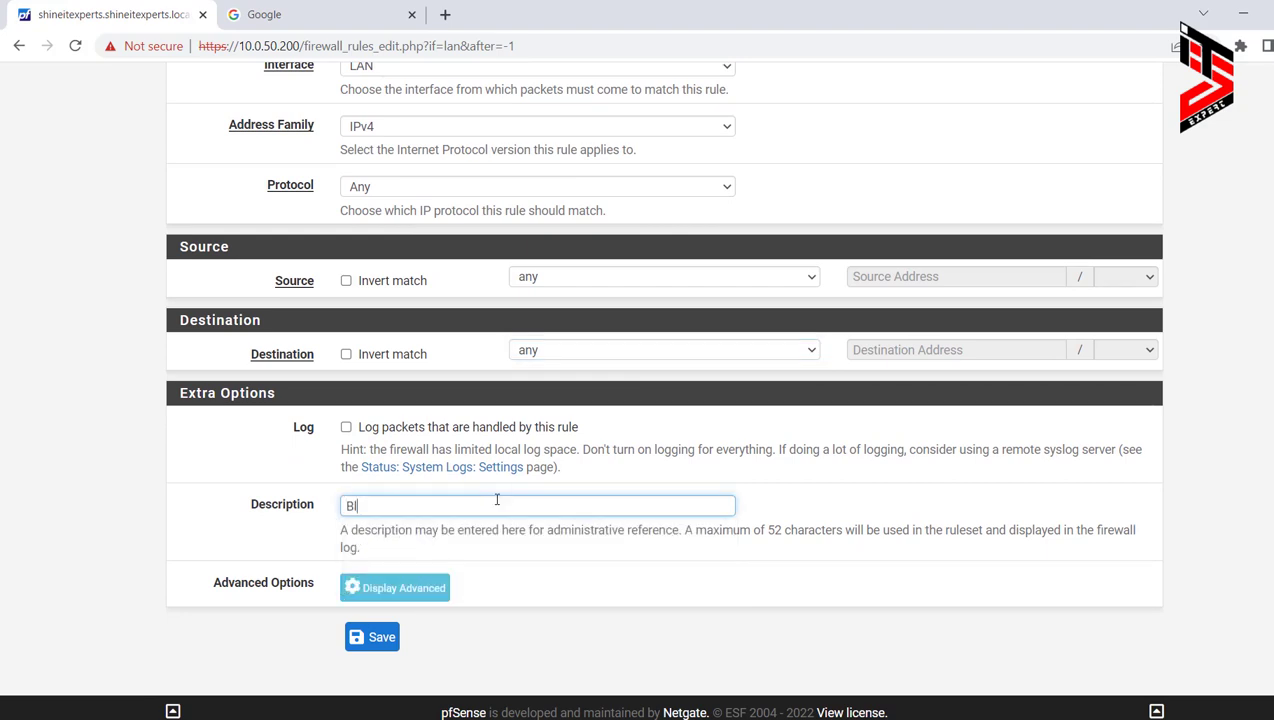
text(ock All Nework)
click(378, 636)
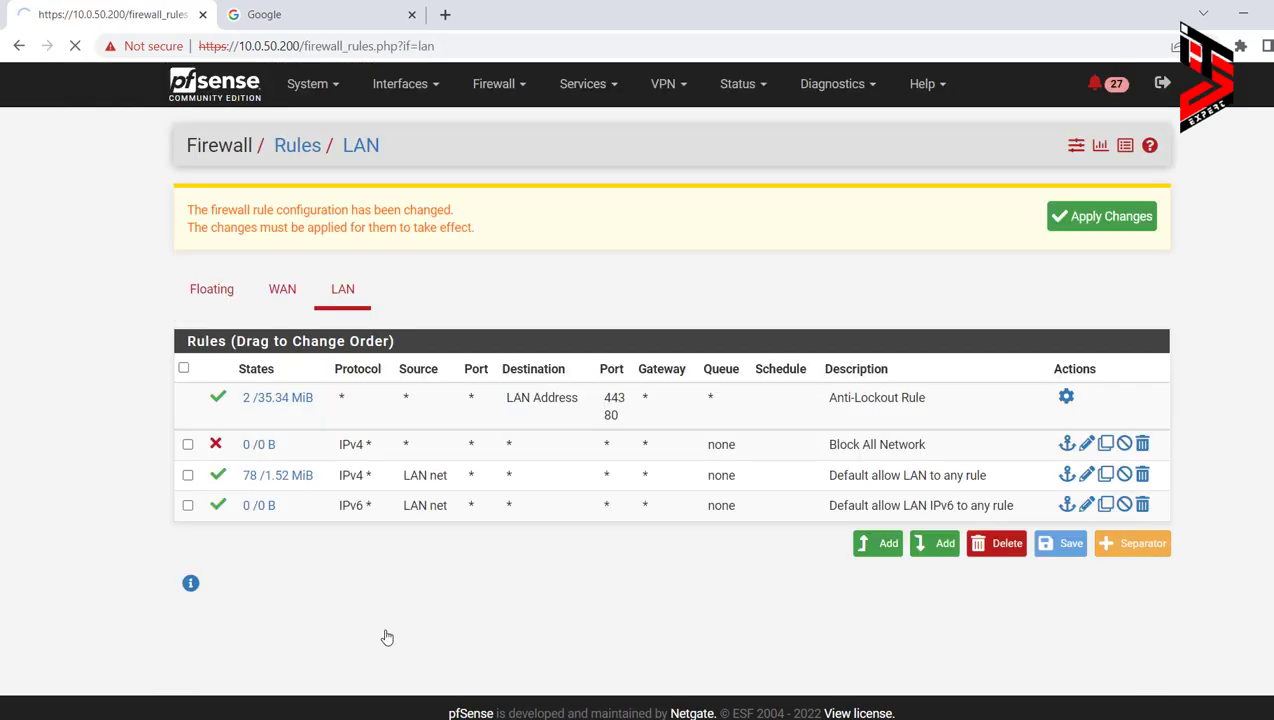
click(1120, 217)
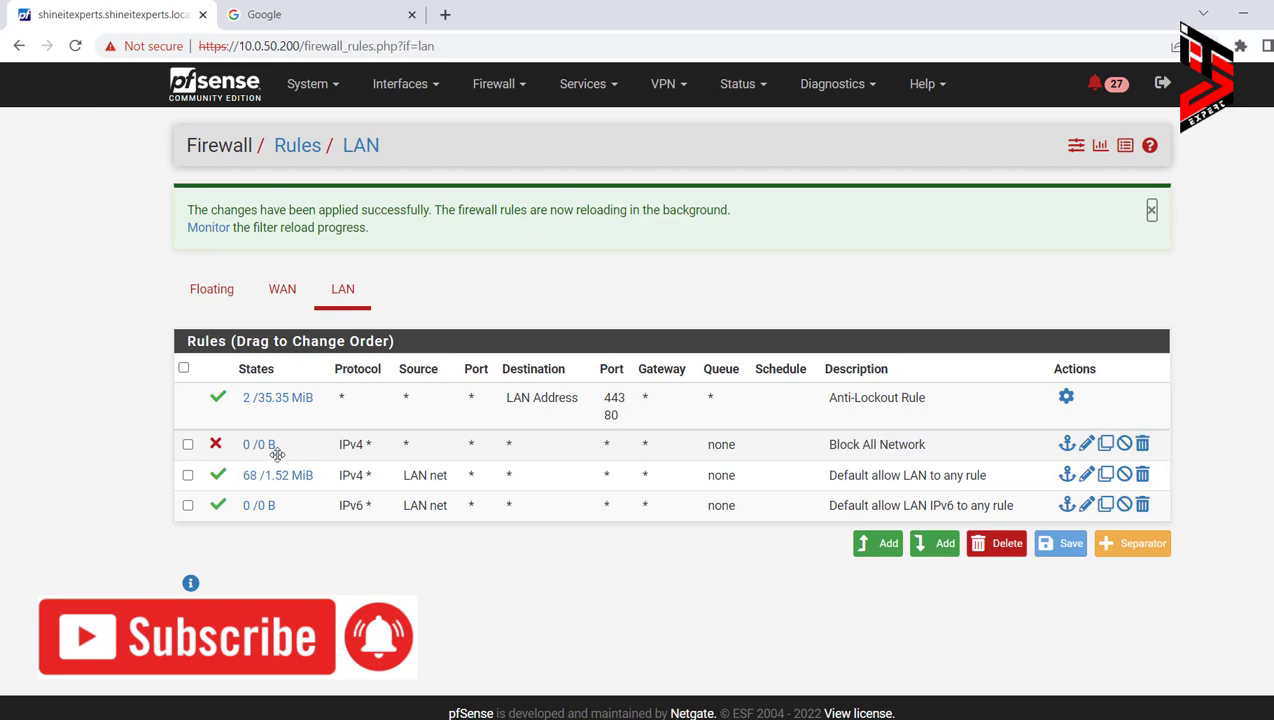
Test web access by loading google.com in a fresh browser tab, closing the old Google tab
click(325, 14)
click(445, 14)
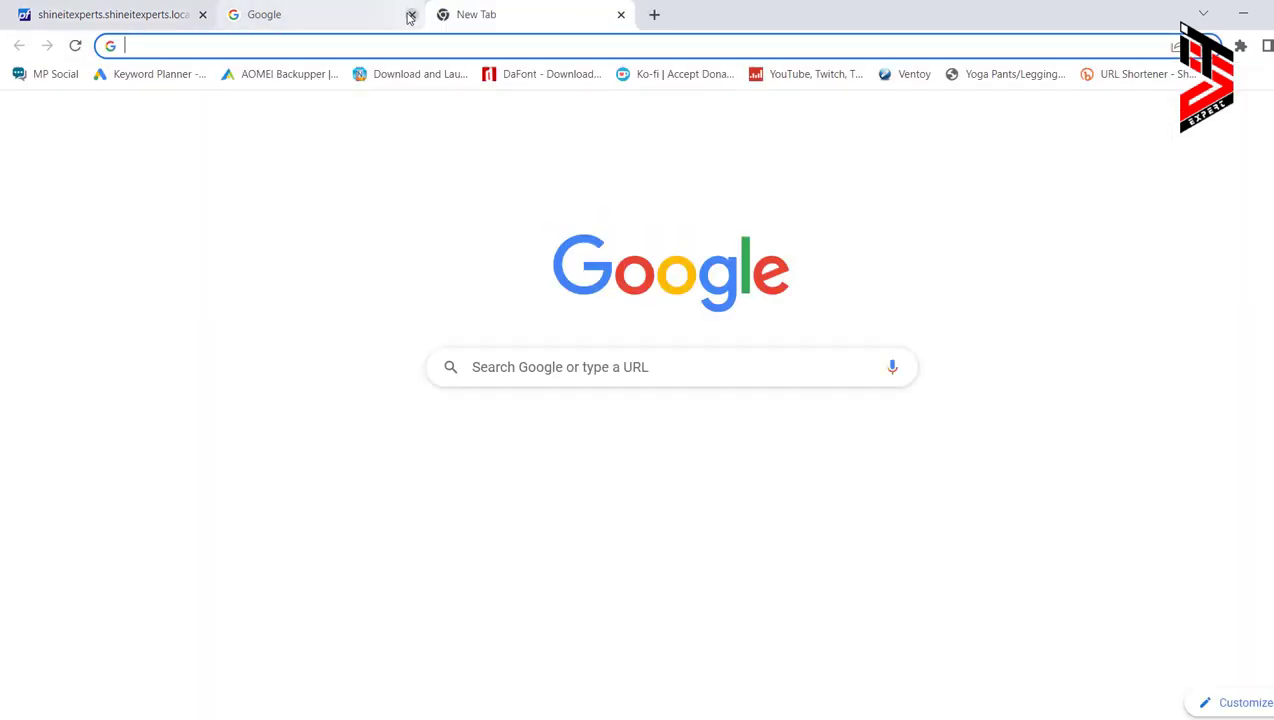
click(407, 14)
text(google.com)
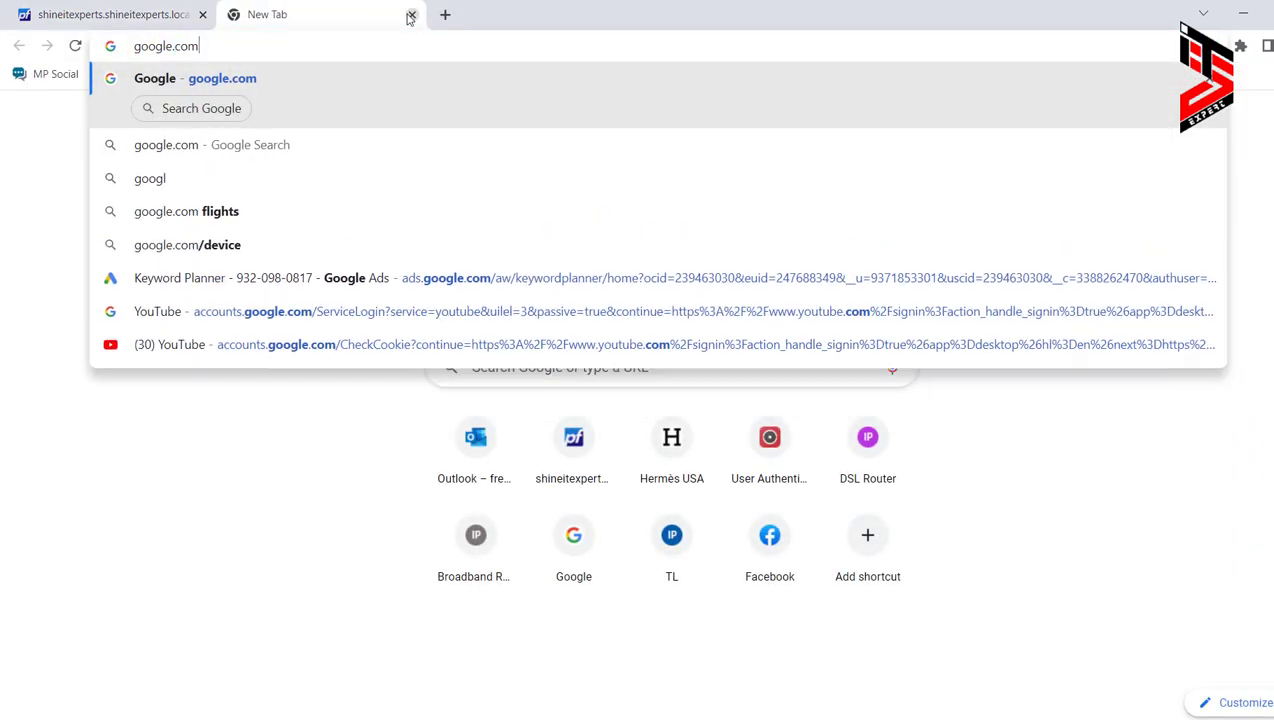
key(Return)
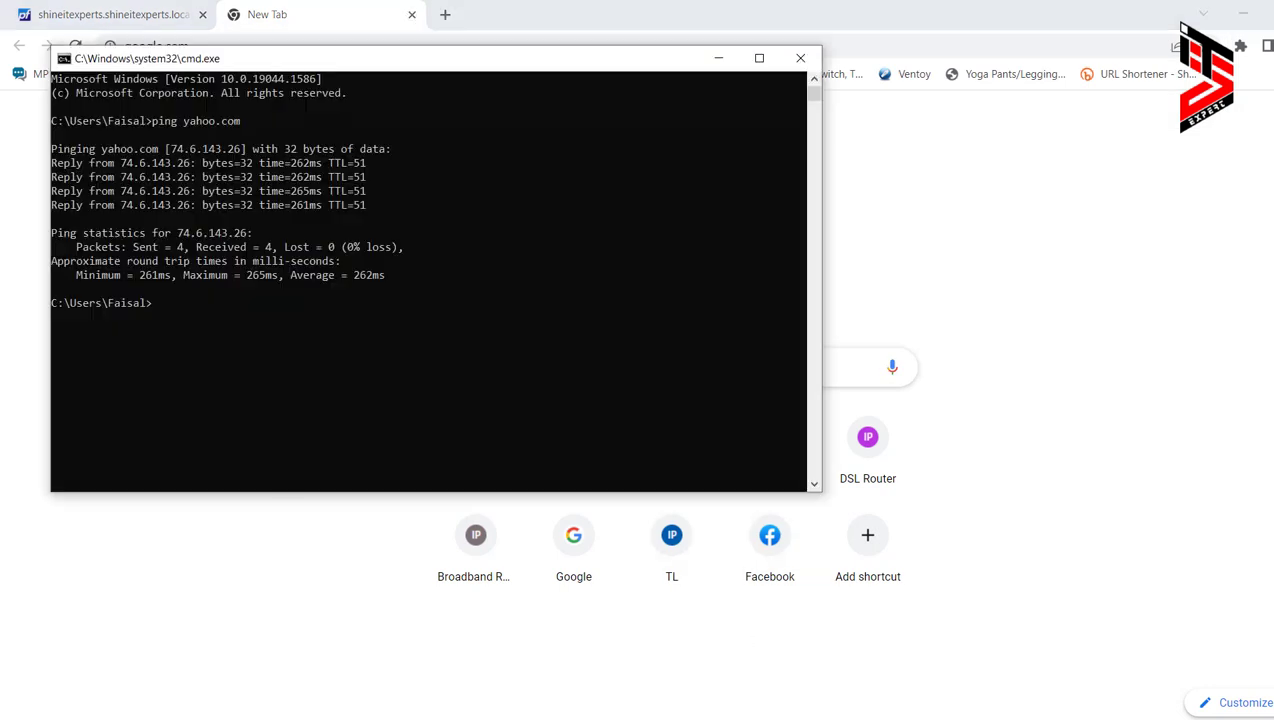
Switch to Command Prompt and ping yahoo.com, moving the window aside from the browser tabs
key(alt+Tab)
key(Up)
key(Return)
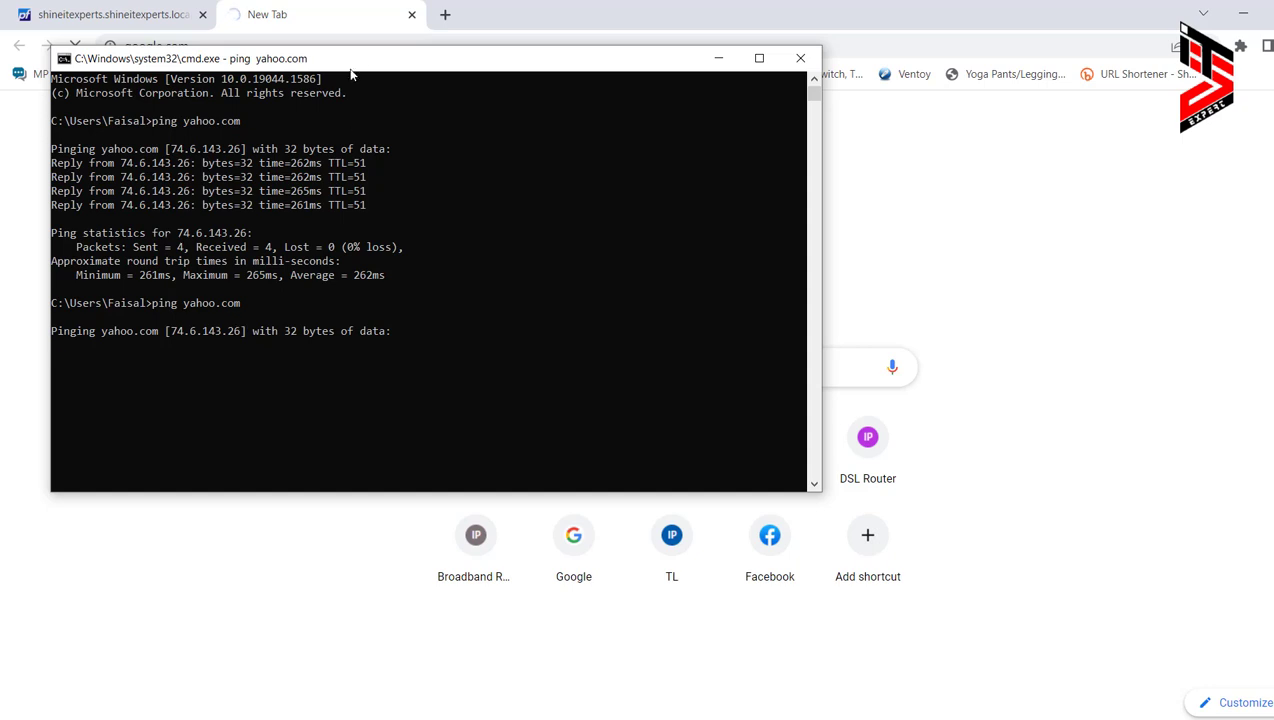
drag(627, 68, 896, 72)
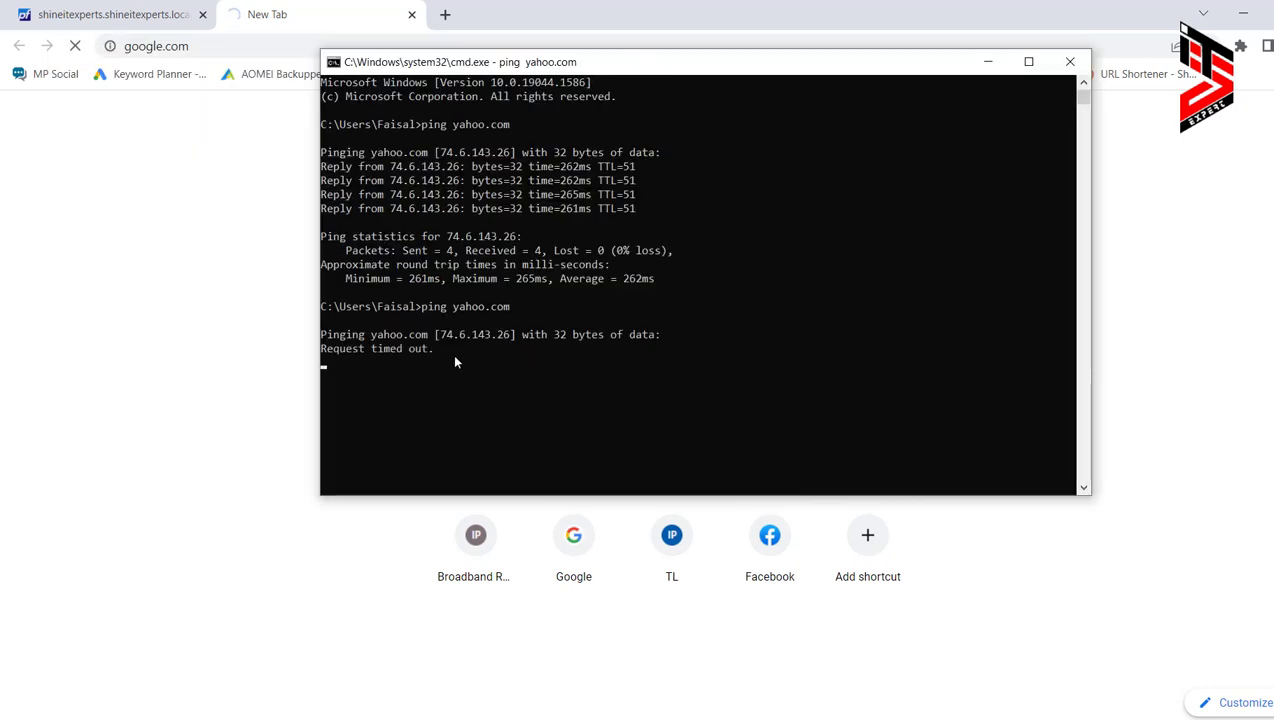
Check the google.com tab against the LAN rule list to see whether the block takes effect
click(138, 16)
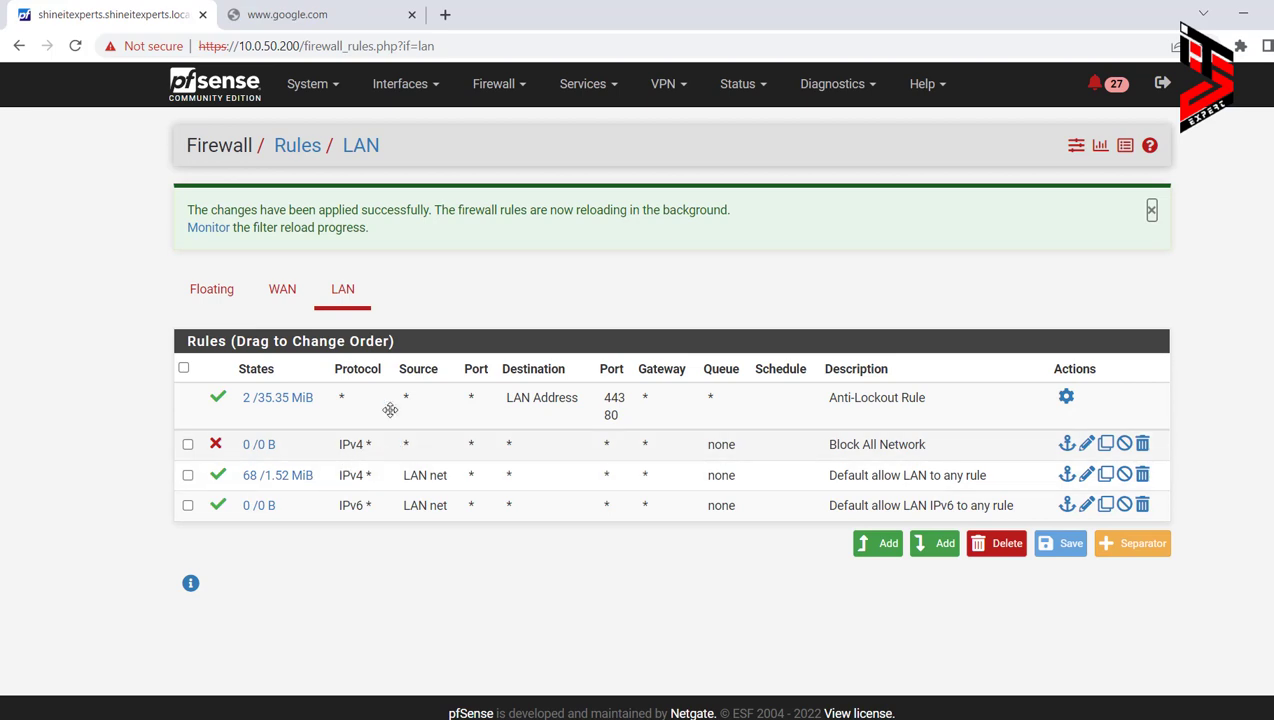
click(332, 27)
click(151, 12)
click(296, 9)
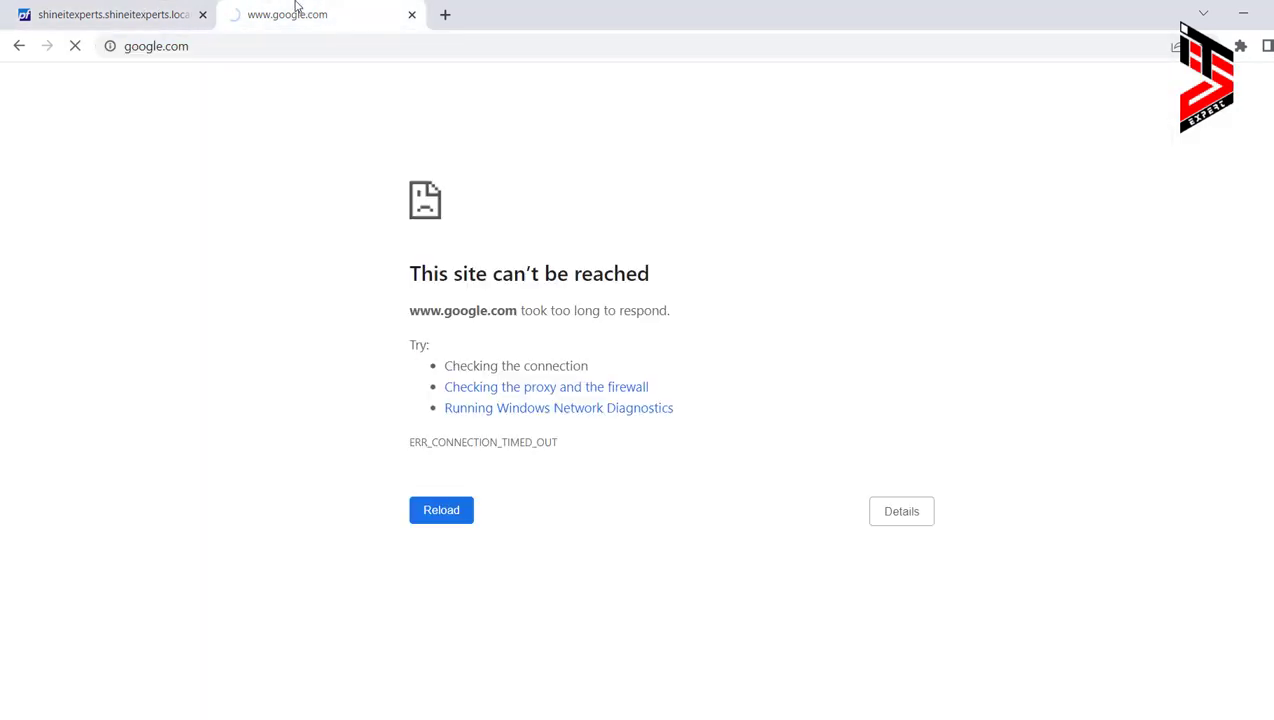
Back in pfSense, review the existing firewall IP aliases
click(98, 7)
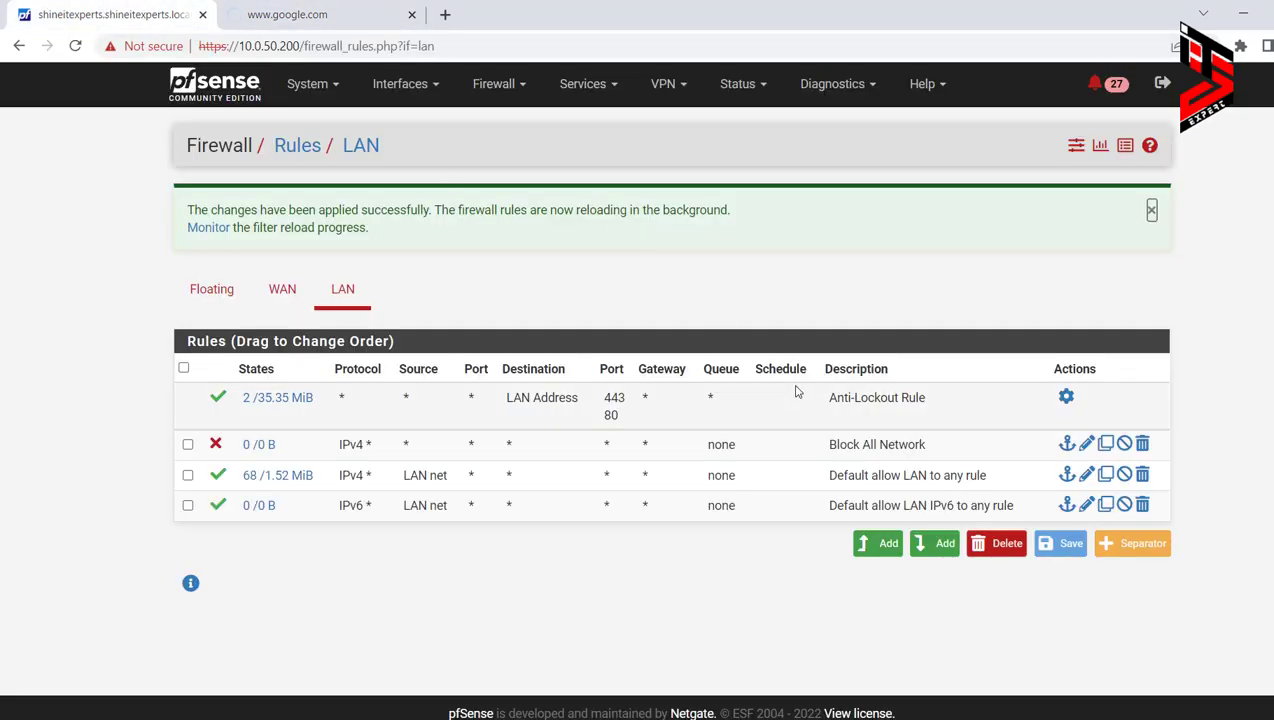
click(497, 84)
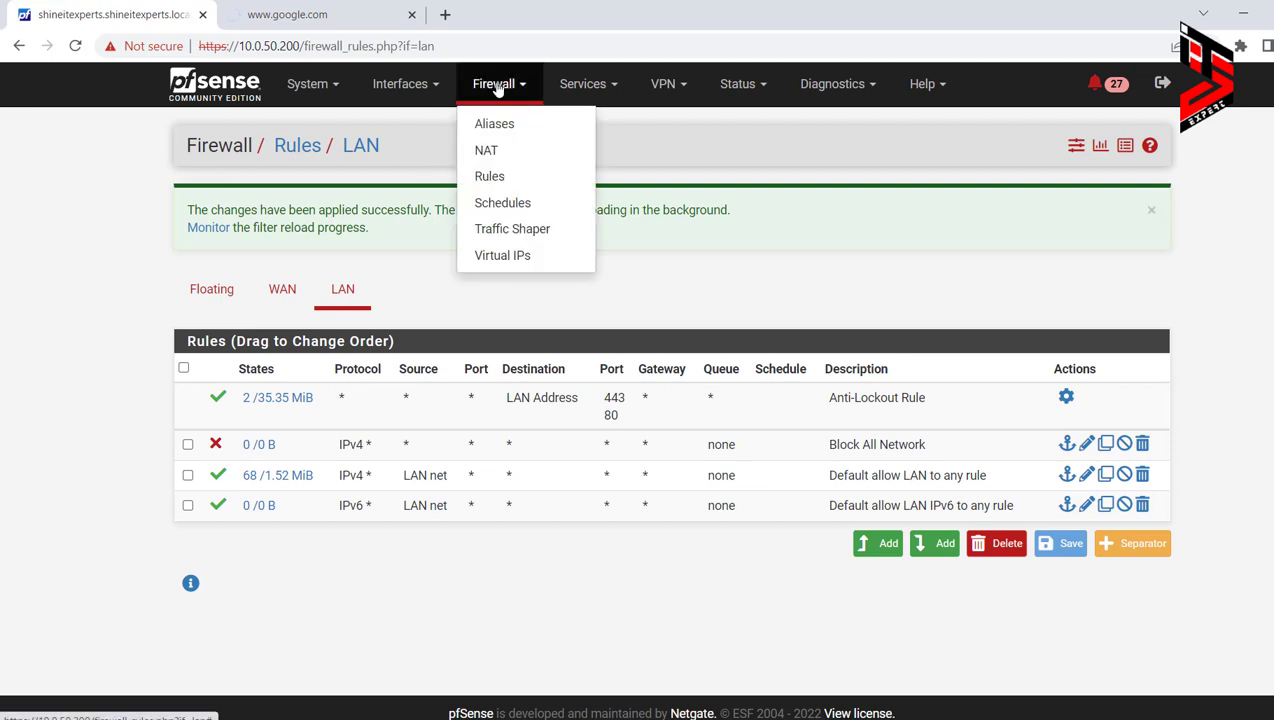
click(492, 122)
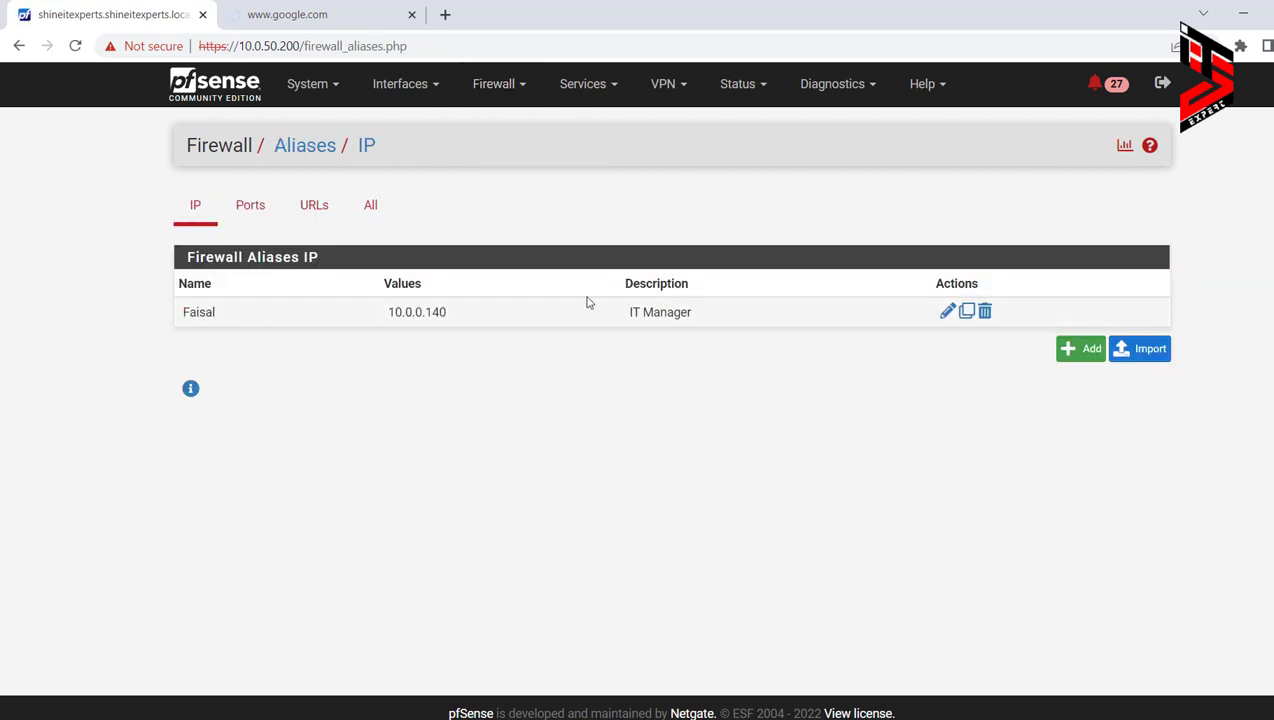
Add another firewall rule at the beginning of the LAN interface's rule list
click(500, 86)
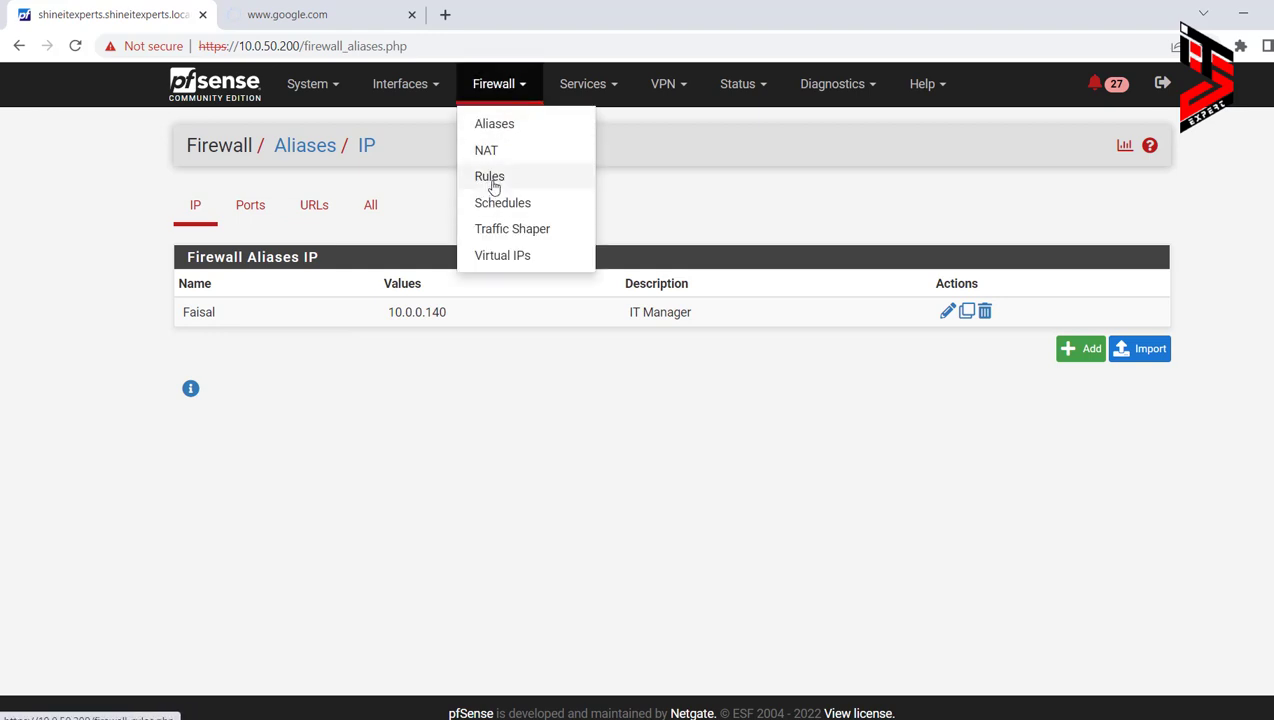
click(491, 178)
click(342, 205)
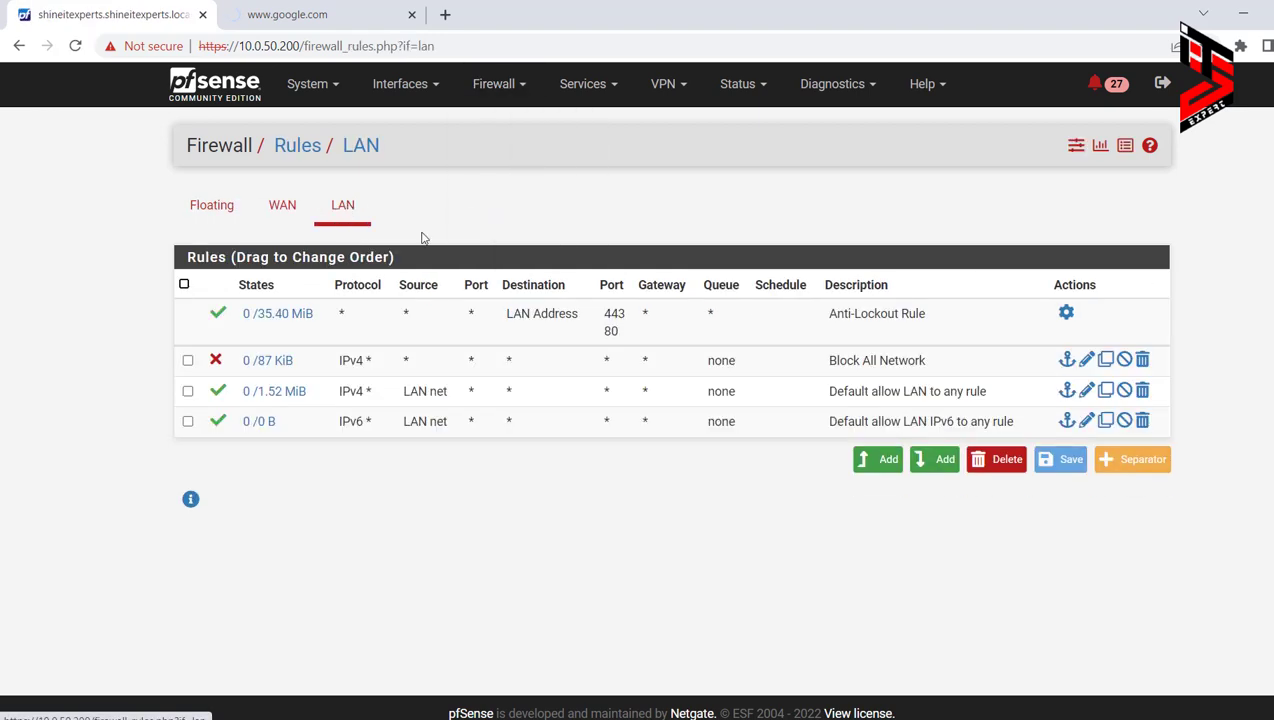
click(893, 462)
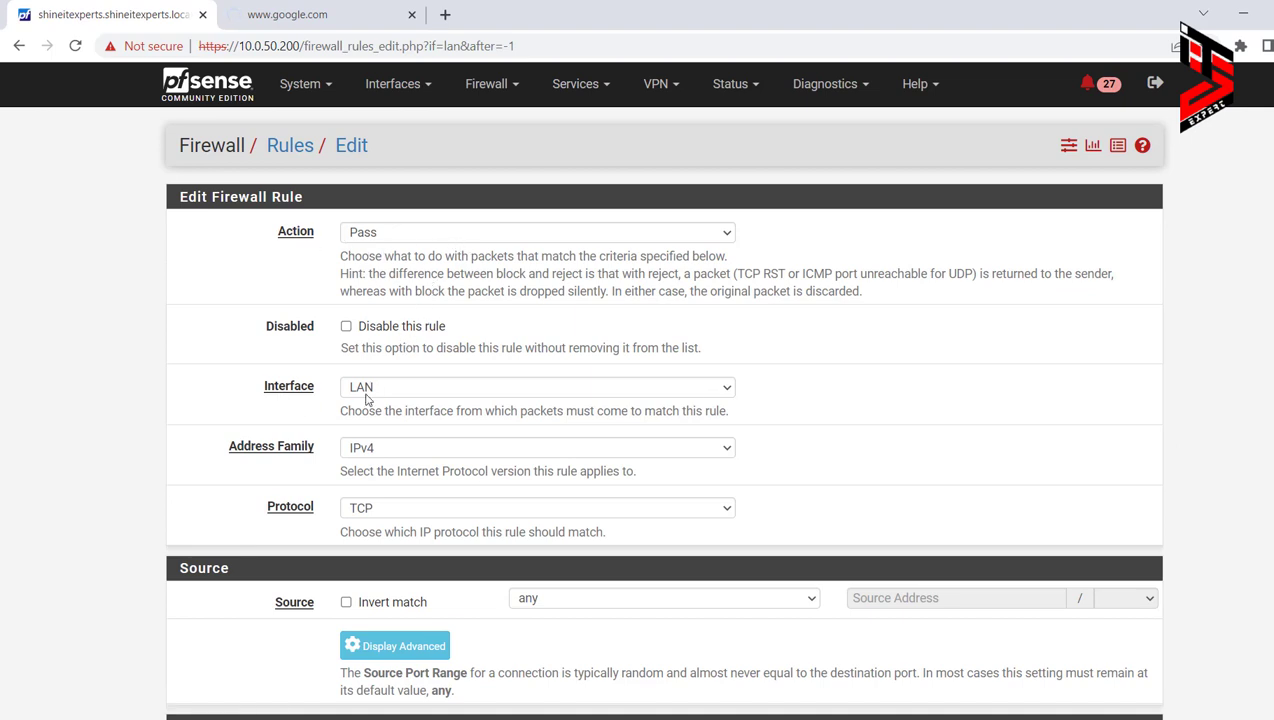
Keep the new rule on the LAN interface and set its protocol to Any
click(452, 396)
click(378, 430)
scroll(345, 430, down, 1)
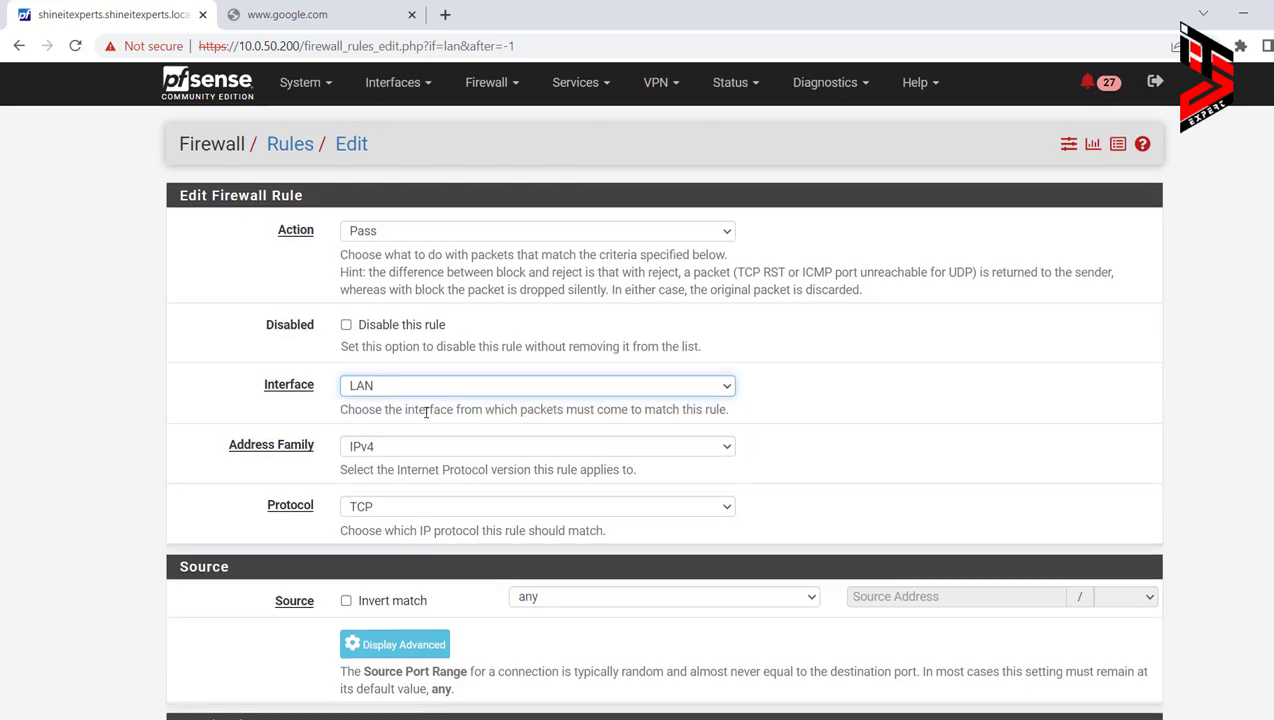
click(428, 424)
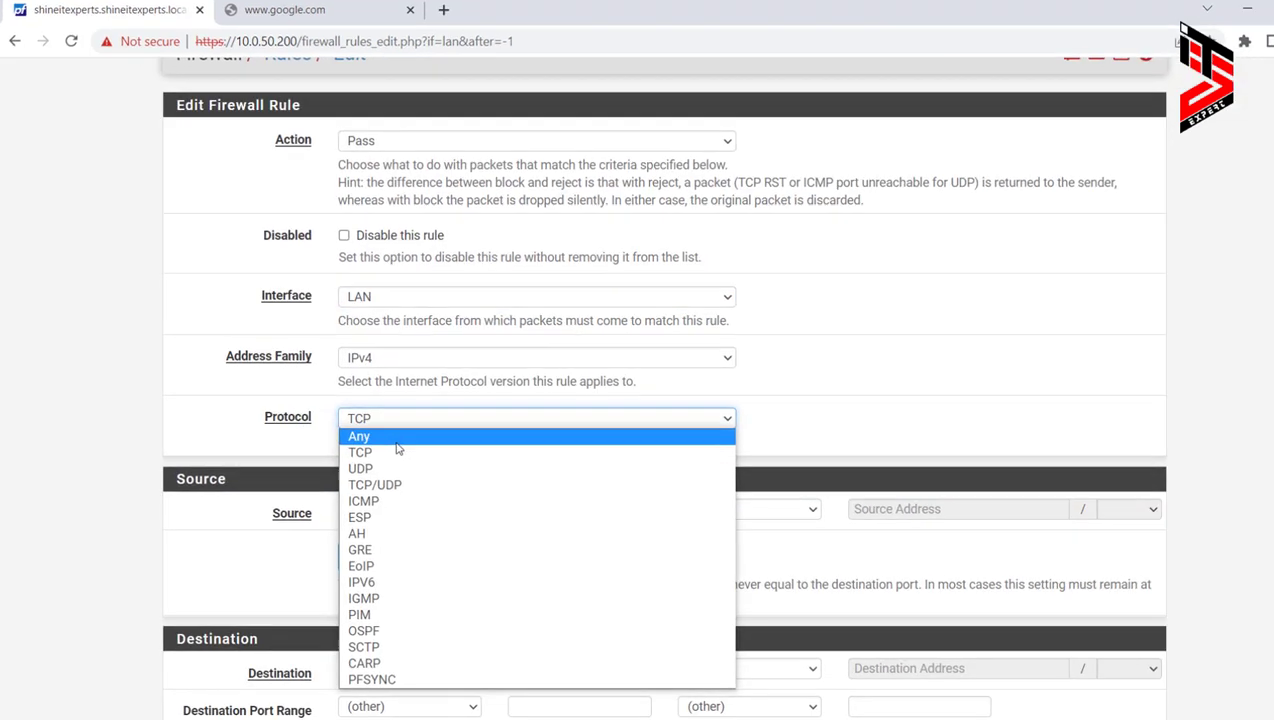
click(398, 436)
scroll(784, 340, down, 1)
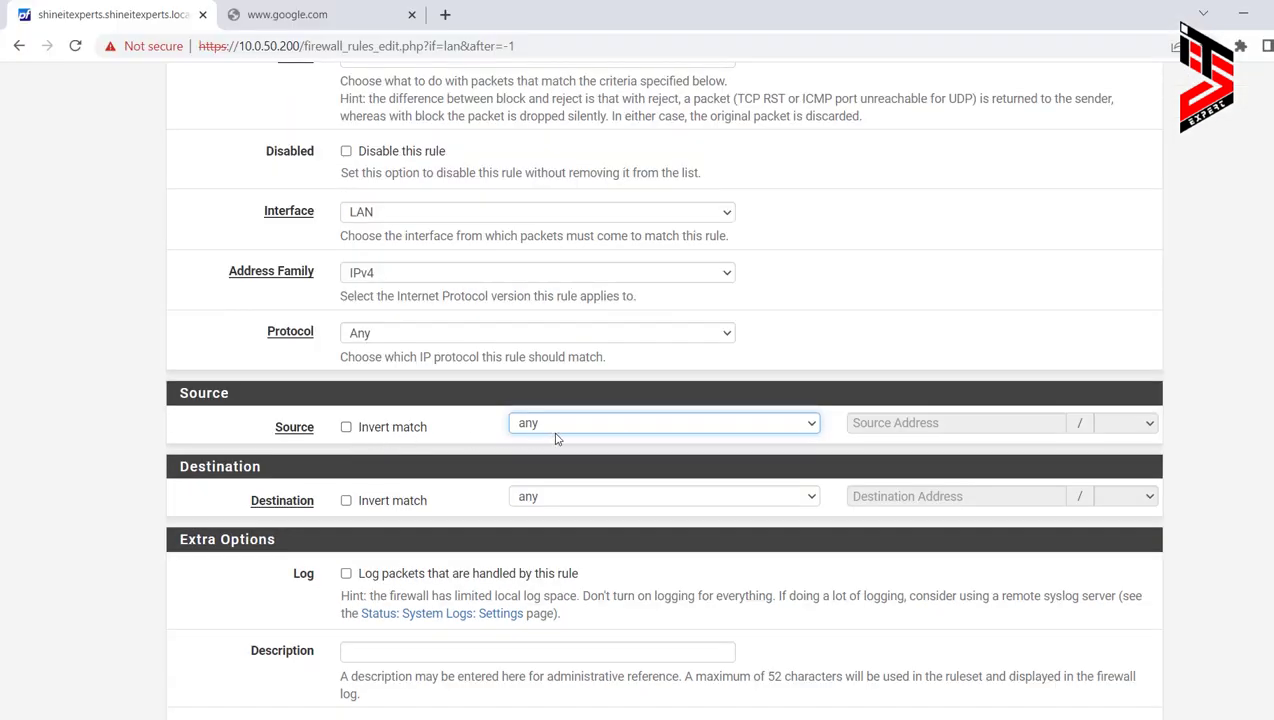
Set the rule's source to Single host or alias, using the IT Manager's alias as the source address
click(614, 365)
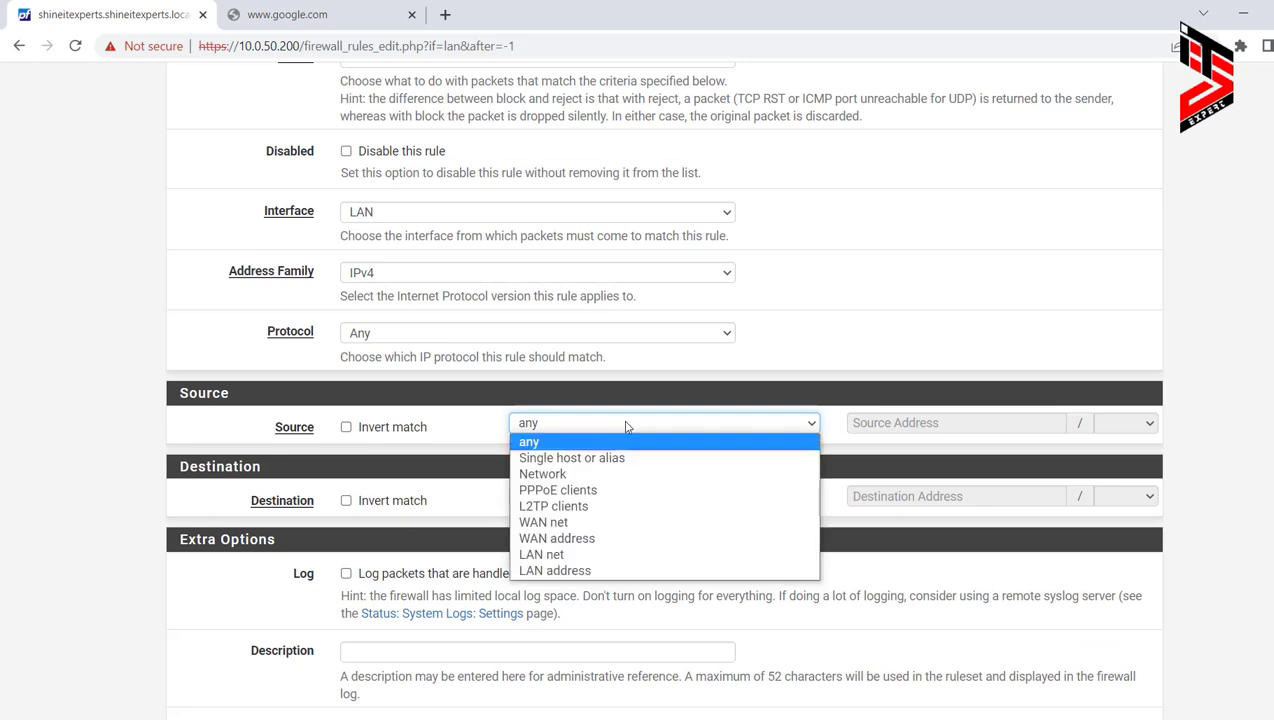
click(577, 463)
click(892, 424)
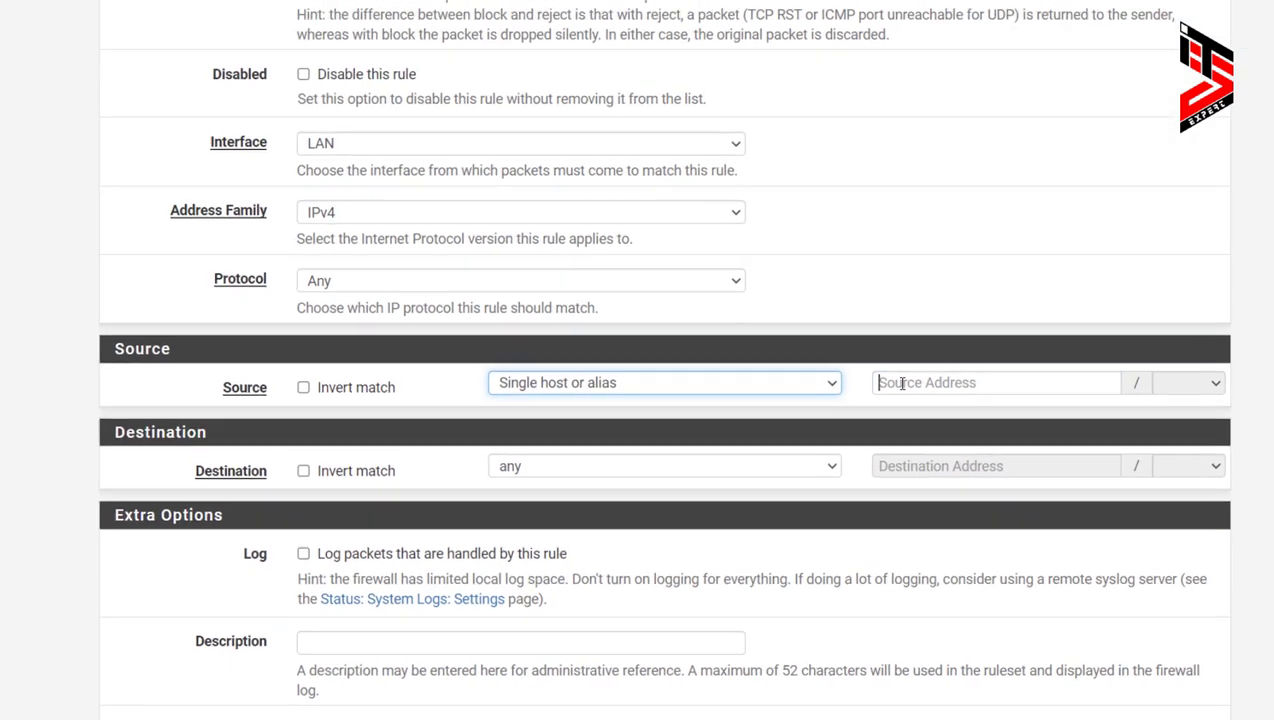
text(fai)
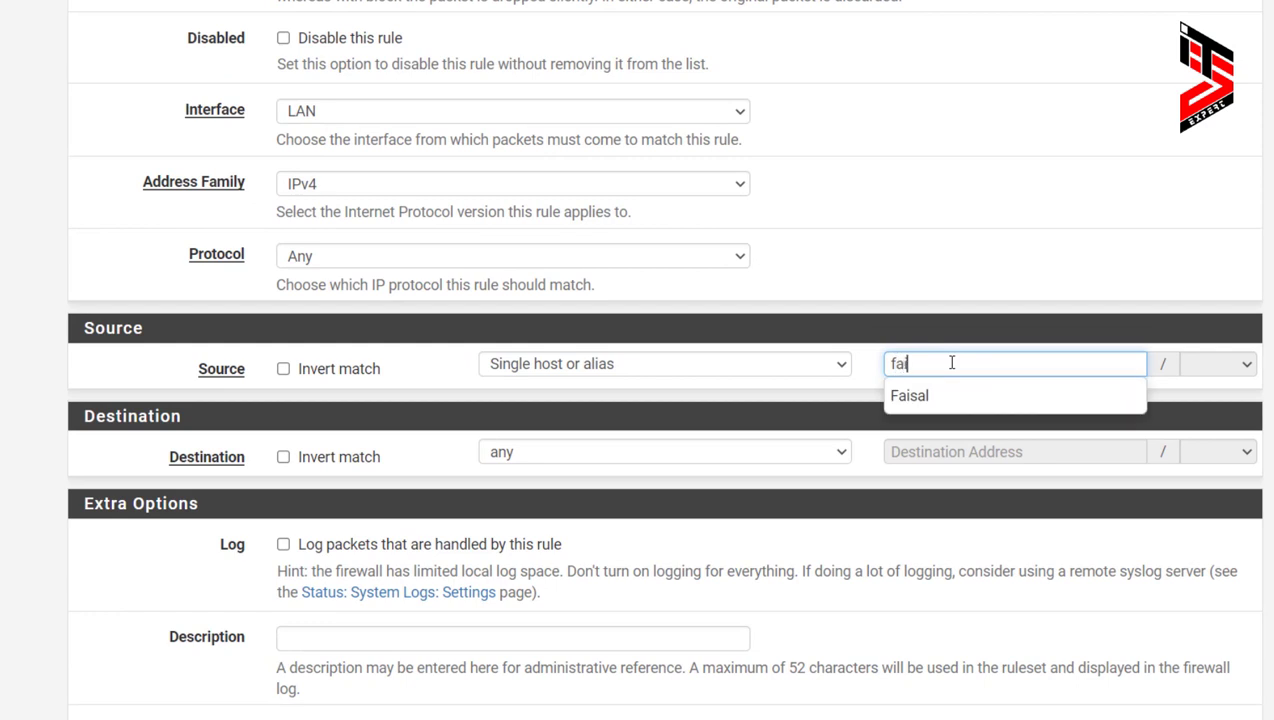
click(914, 398)
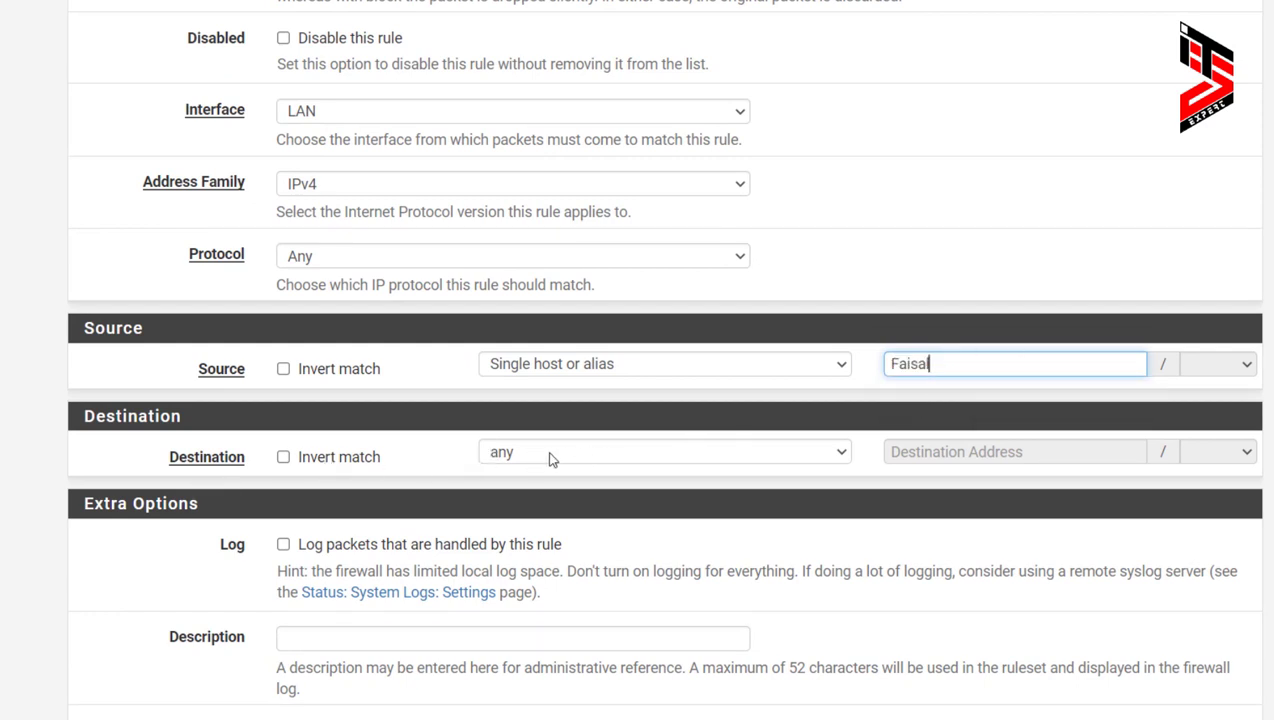
Describe the rule as Allow Internet followed by the person's first name, save it and apply the changes
scroll(336, 478, down, 2)
click(299, 463)
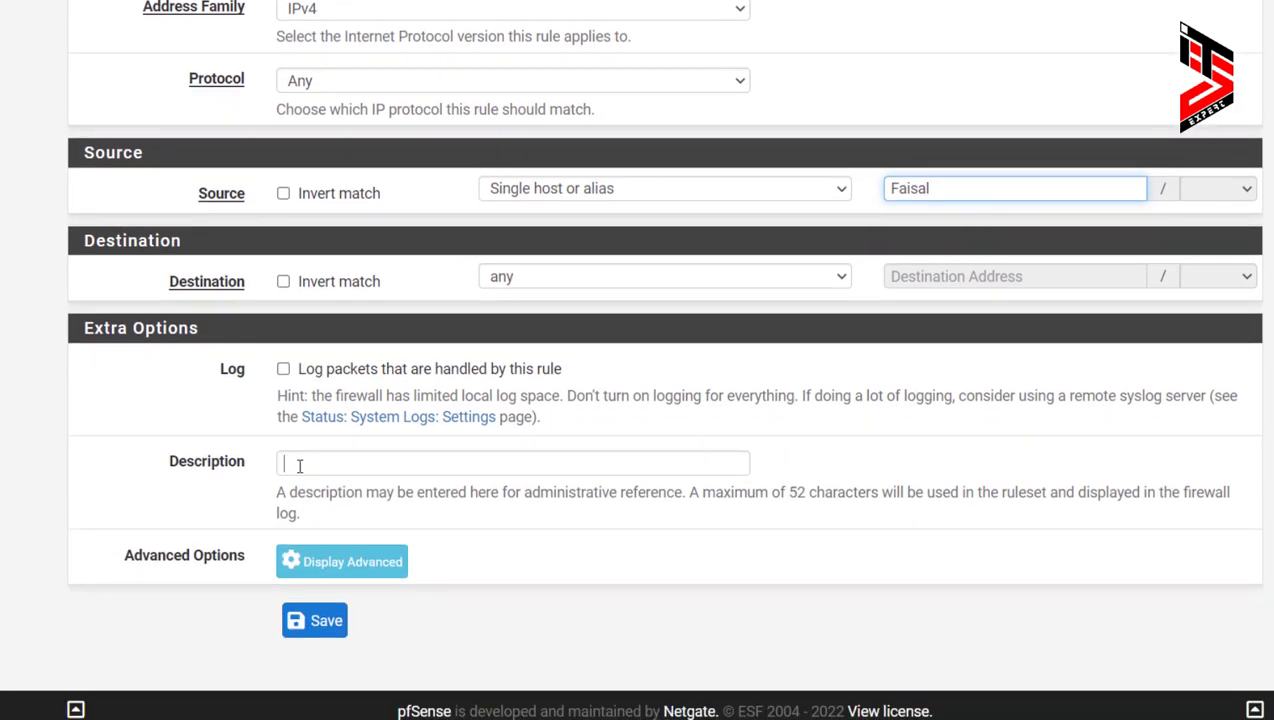
text(Allow In)
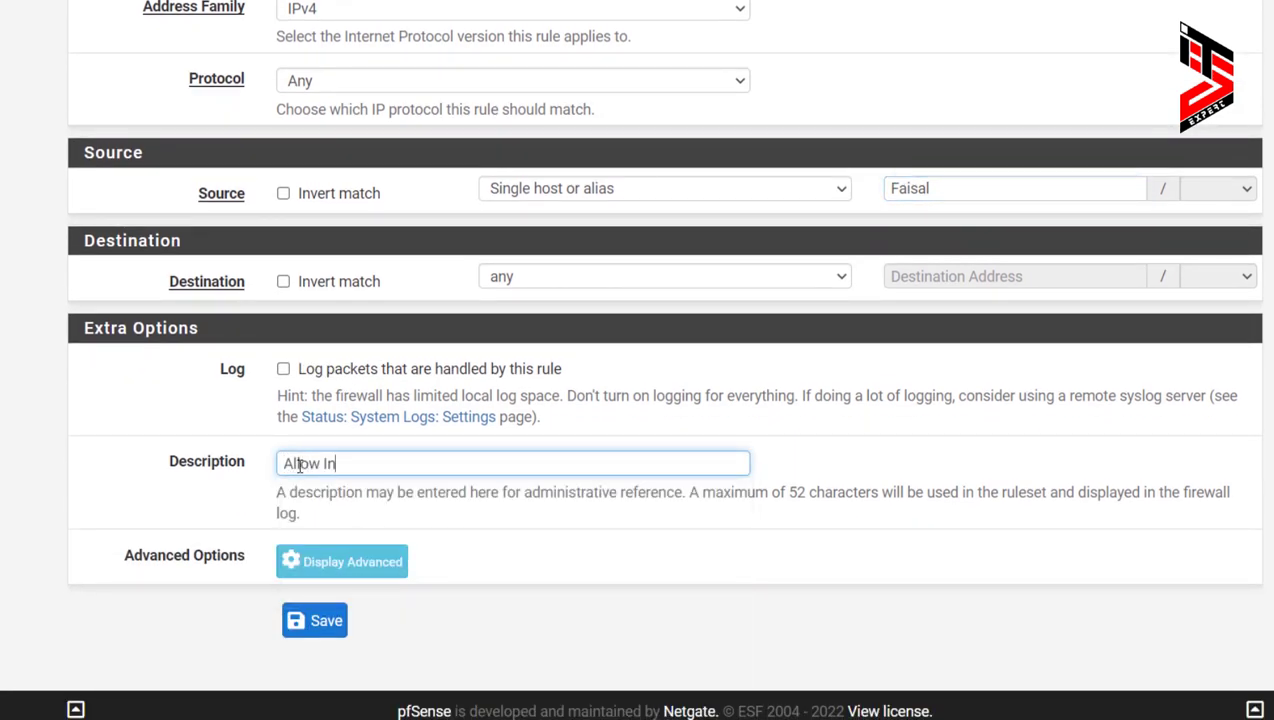
text(ternet Faisal)
click(324, 620)
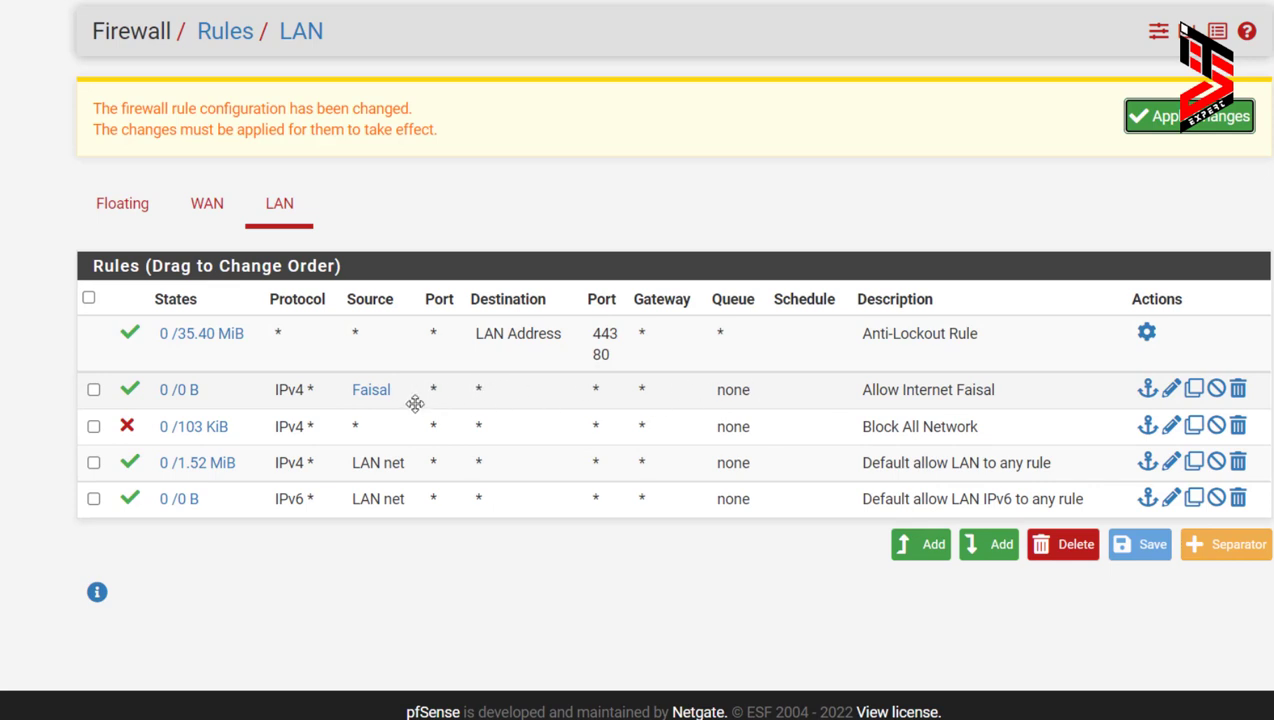
Reload google.com in its browser tab to test web access under the allow rule
mouse_move(372, 402)
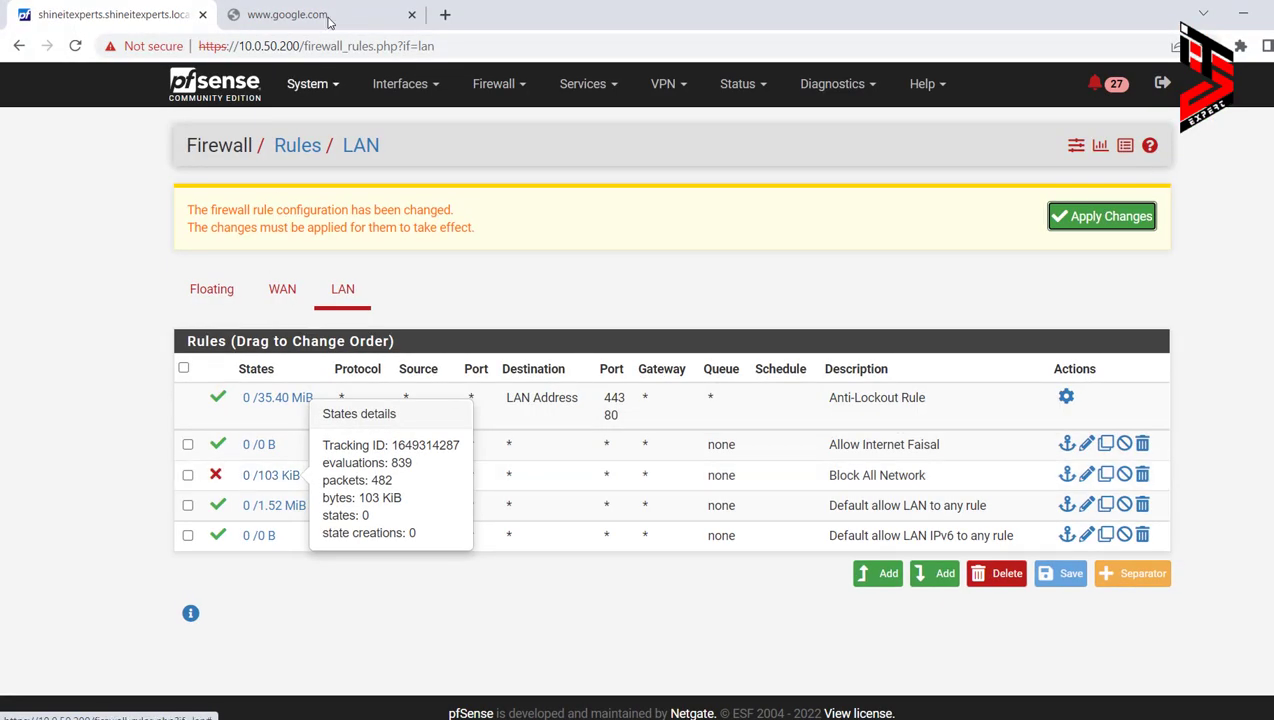
click(295, 15)
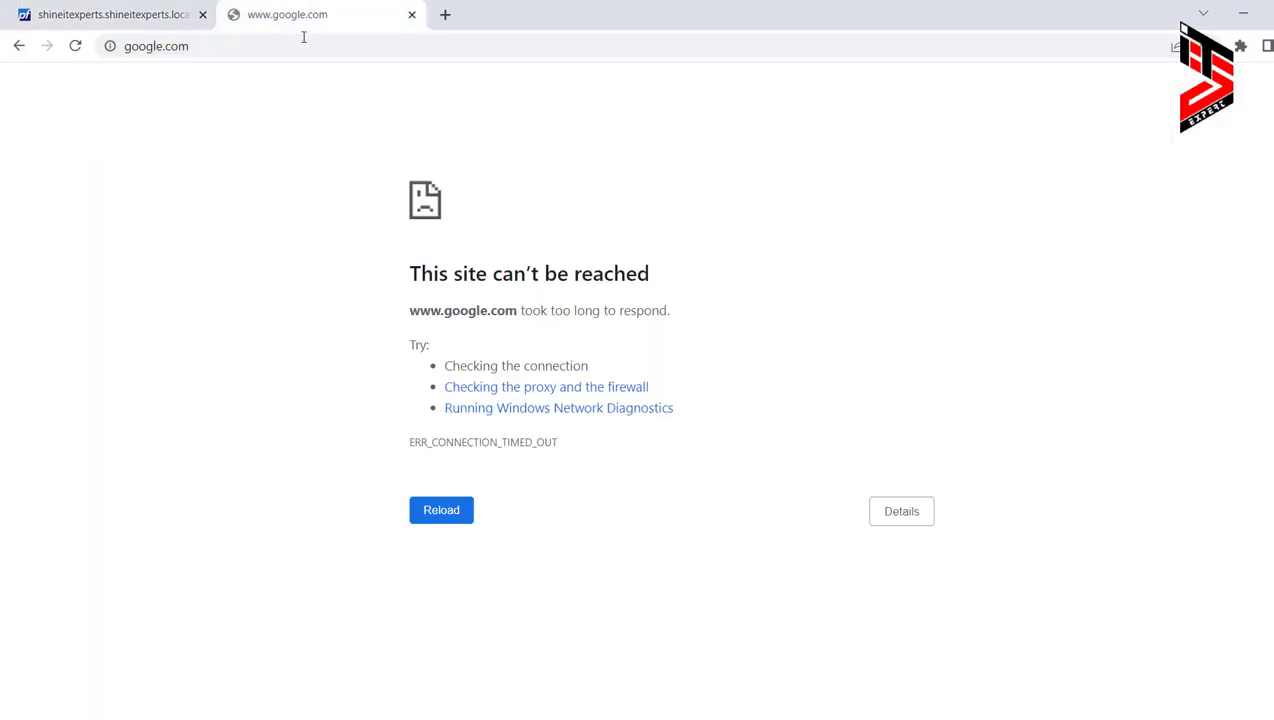
click(76, 47)
Switch to Command Prompt and ping yahoo.com again to test the connection
key(alt+Tab)
key(Up)
key(Return)
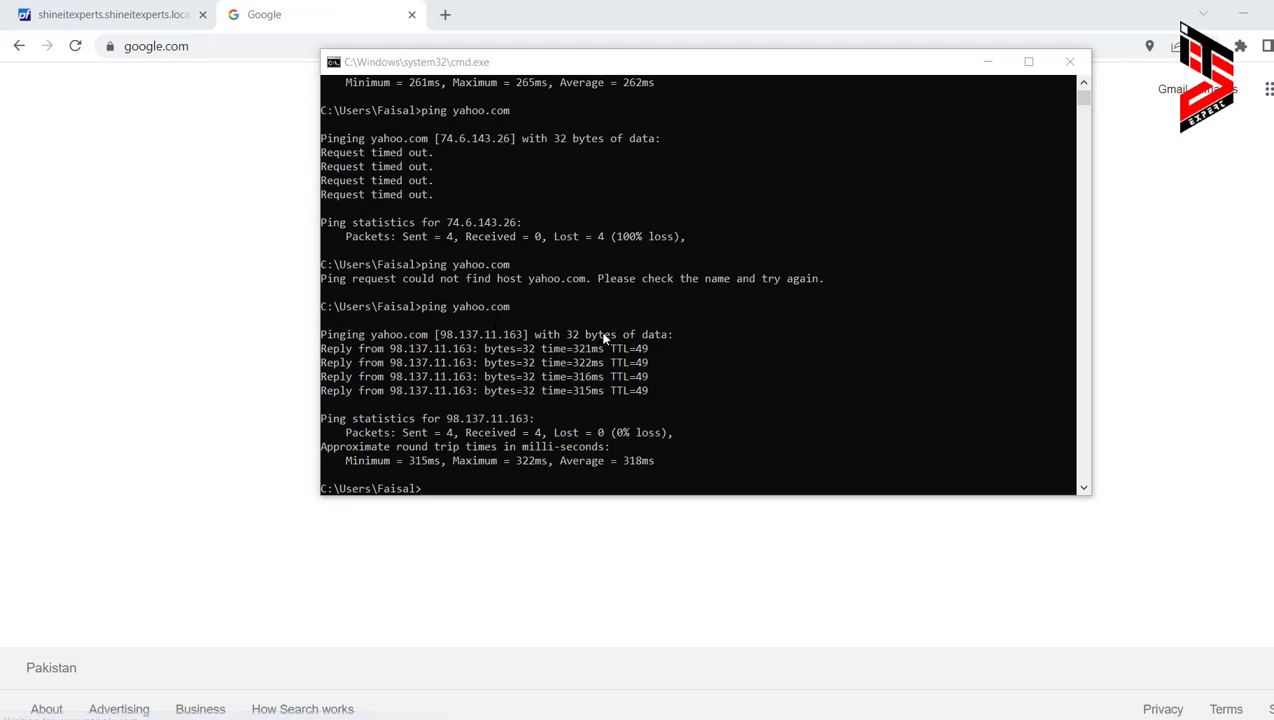
key(Up)
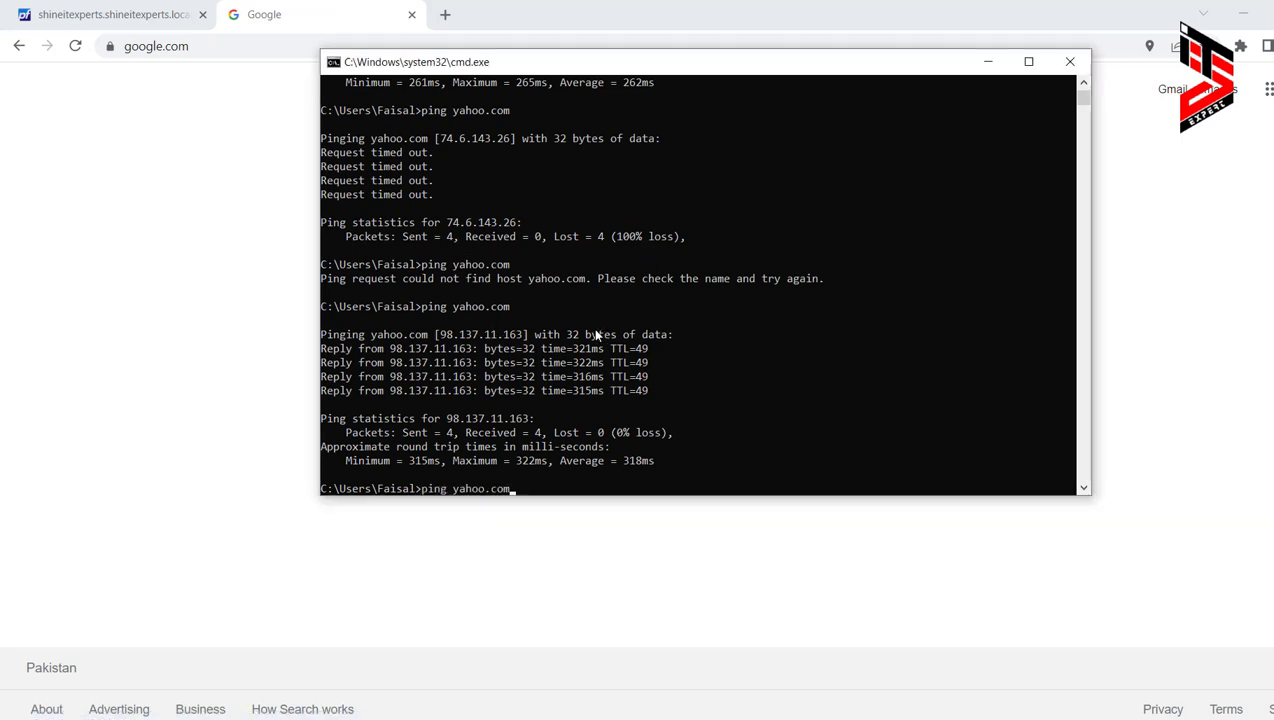
Test internet access by pinging yahoo.com and searching Google for paksitan, and return to the pfSense browser tab
key(Return)
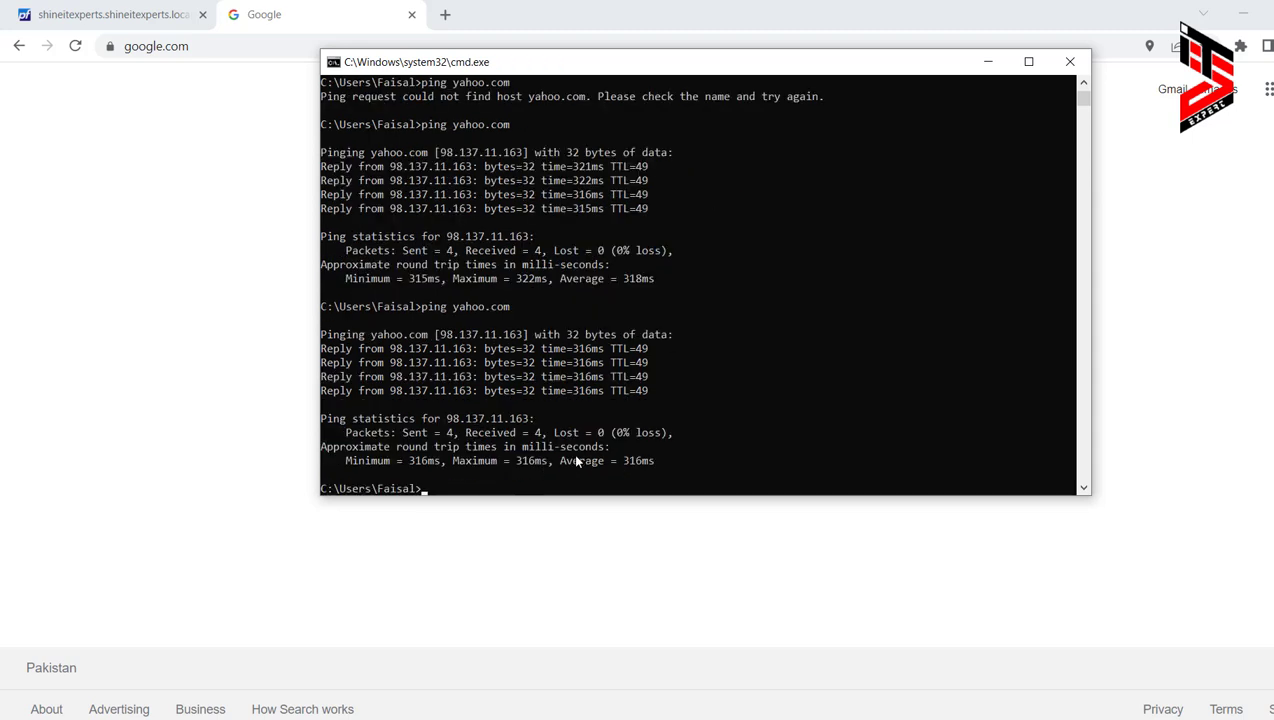
click(259, 372)
click(632, 336)
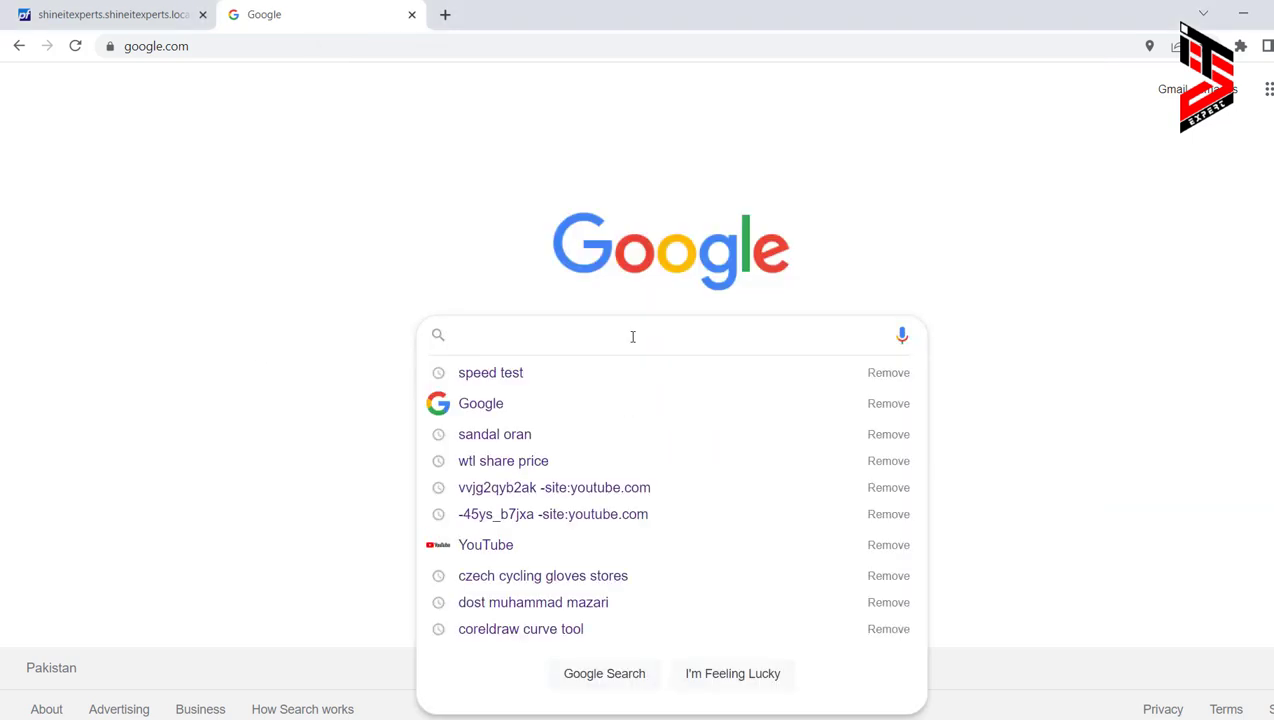
text(paksitan)
key(Return)
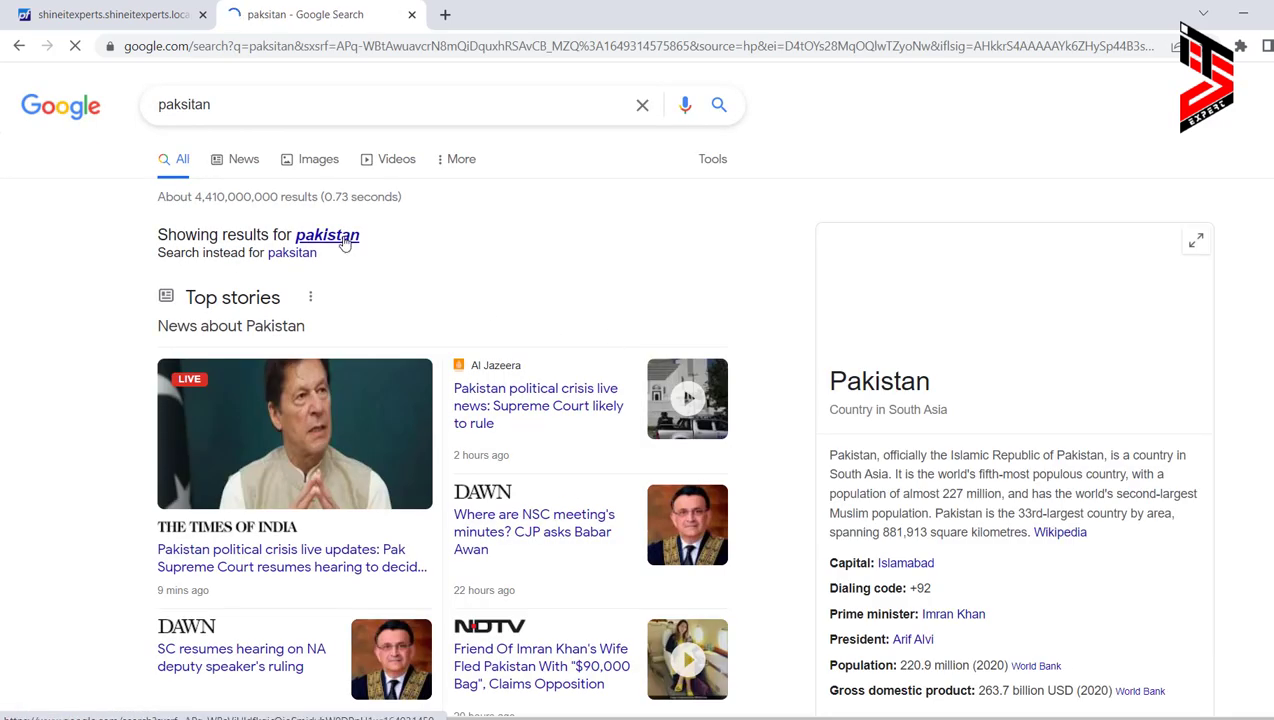
scroll(497, 292, down, 15)
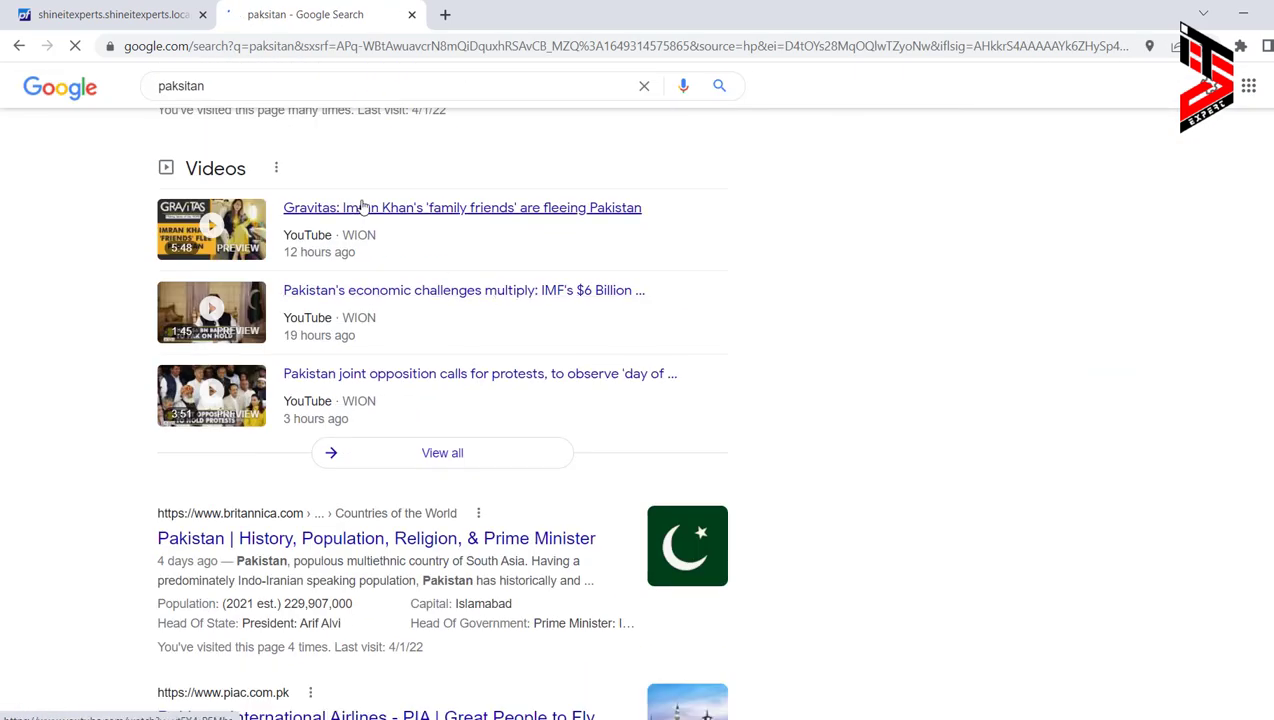
key(ctrl+shift+Tab)
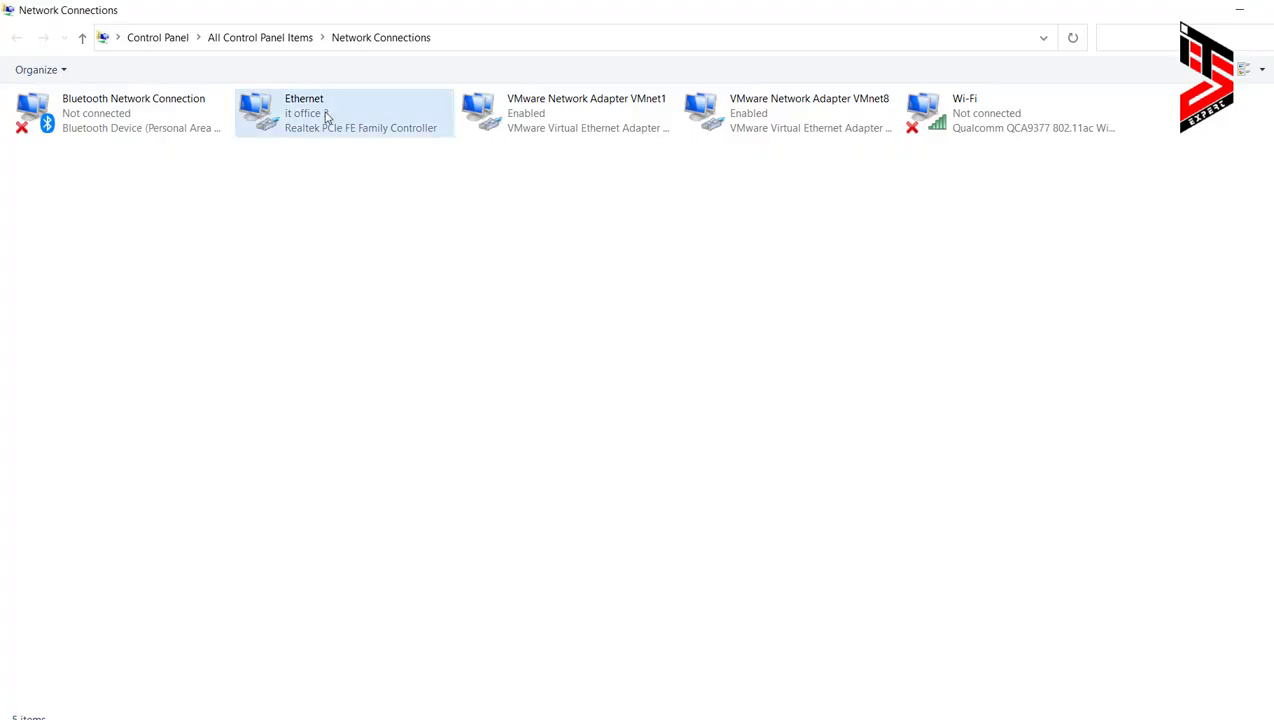
In Network Connections, set the Ethernet adapter's IPv4 address to 10.0.0.145 and accept the adapter properties
double_click(321, 119)
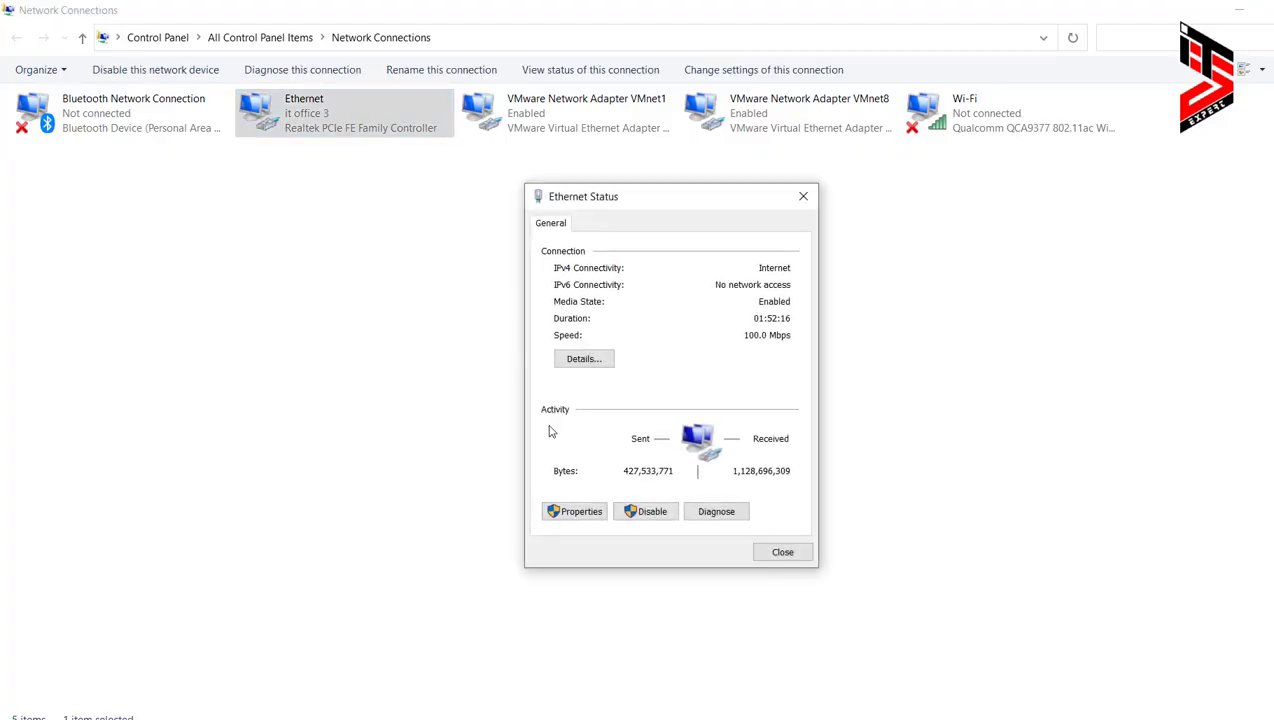
click(577, 511)
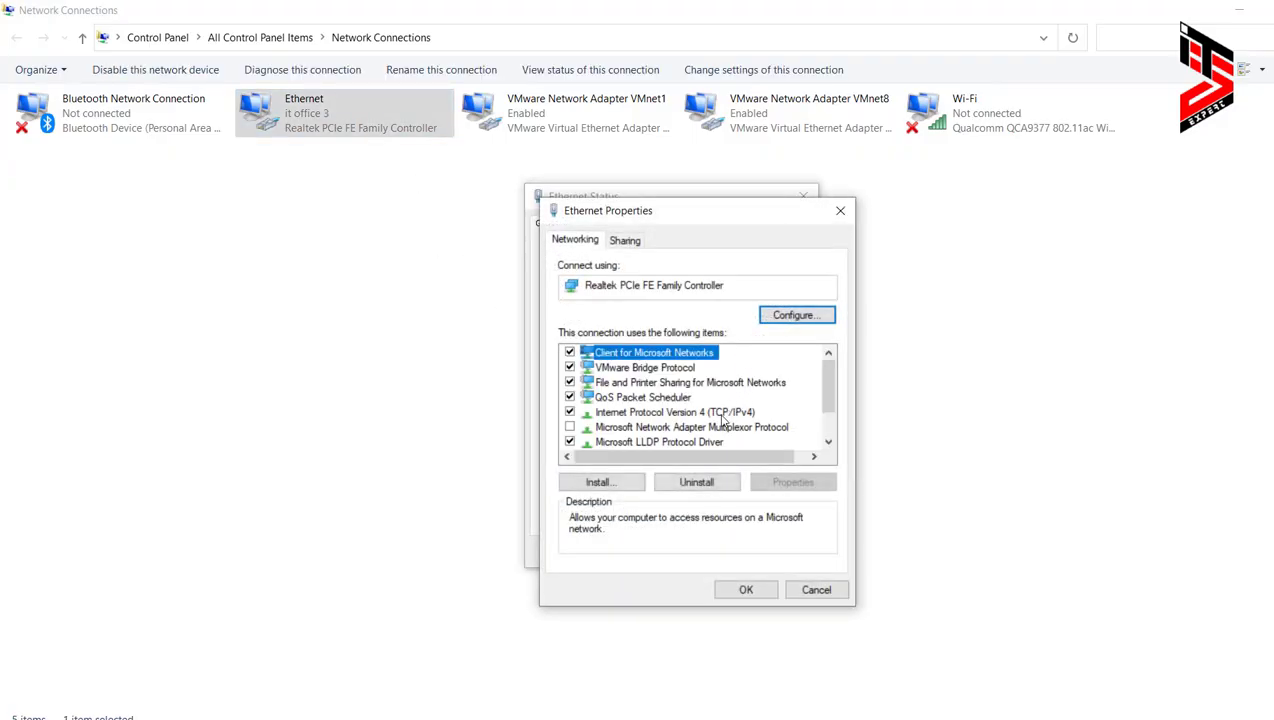
double_click(721, 413)
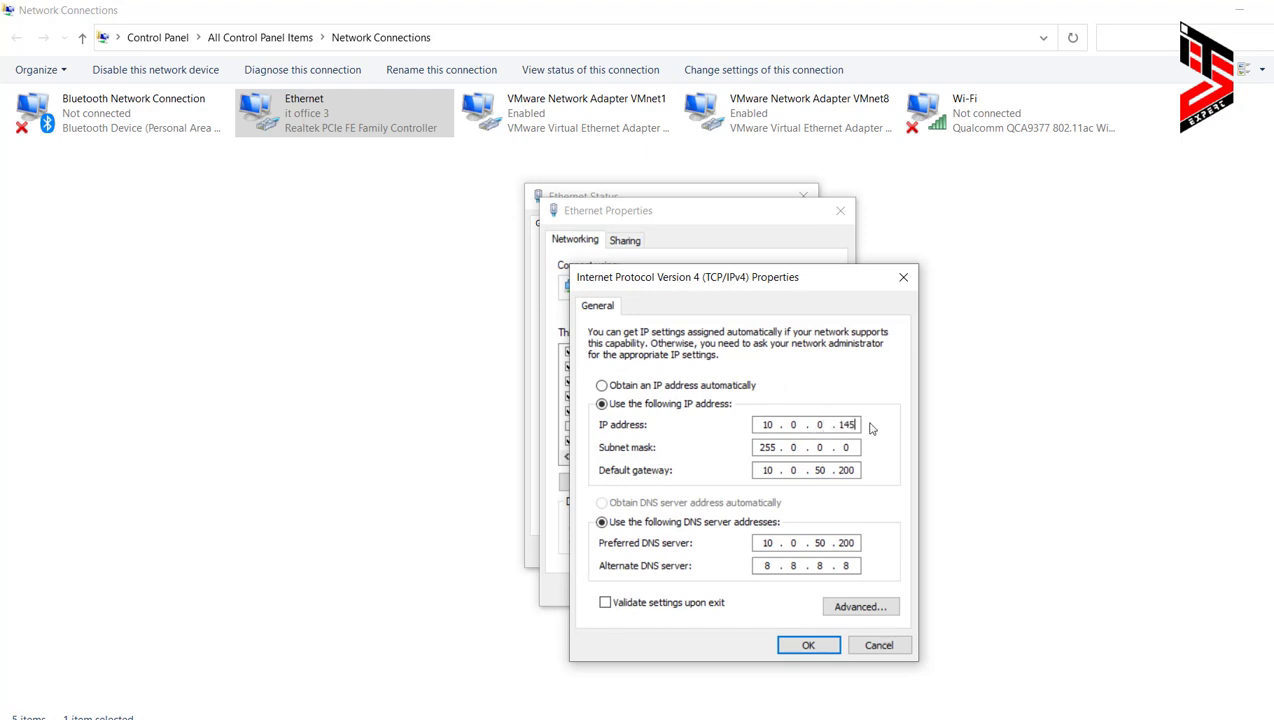
click(810, 645)
key(Return)
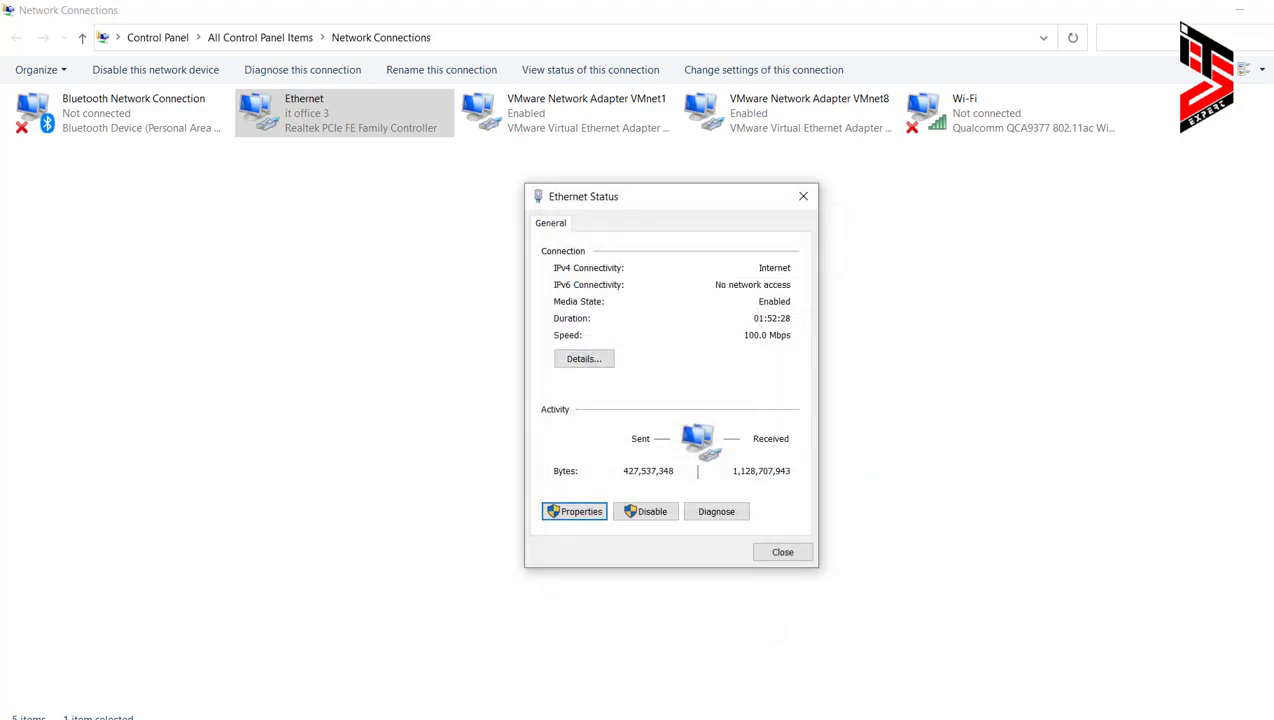
Switch to Command Prompt and ping yahoo.com from the new IP address
key(alt+Tab)
key(Up)
key(Return)
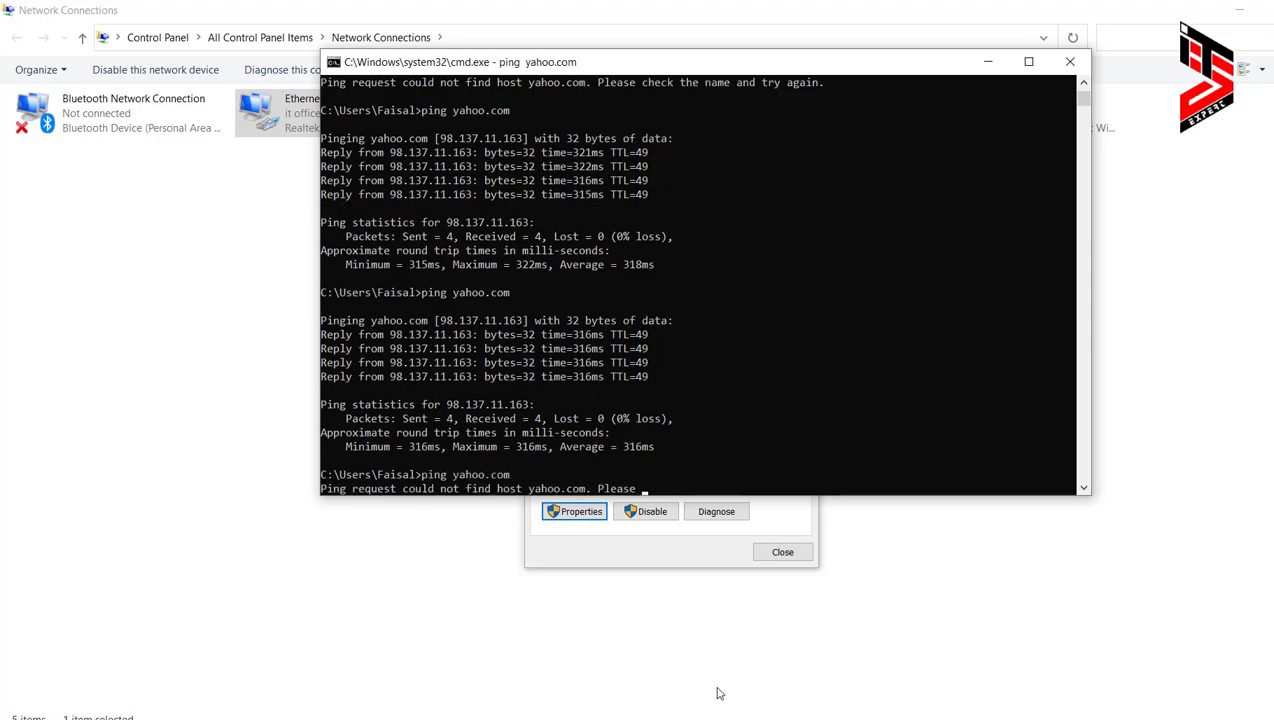
Switch to the browser, try to load google.com in a new tab, and return to the pfSense LAN rules
key(alt+Tab)
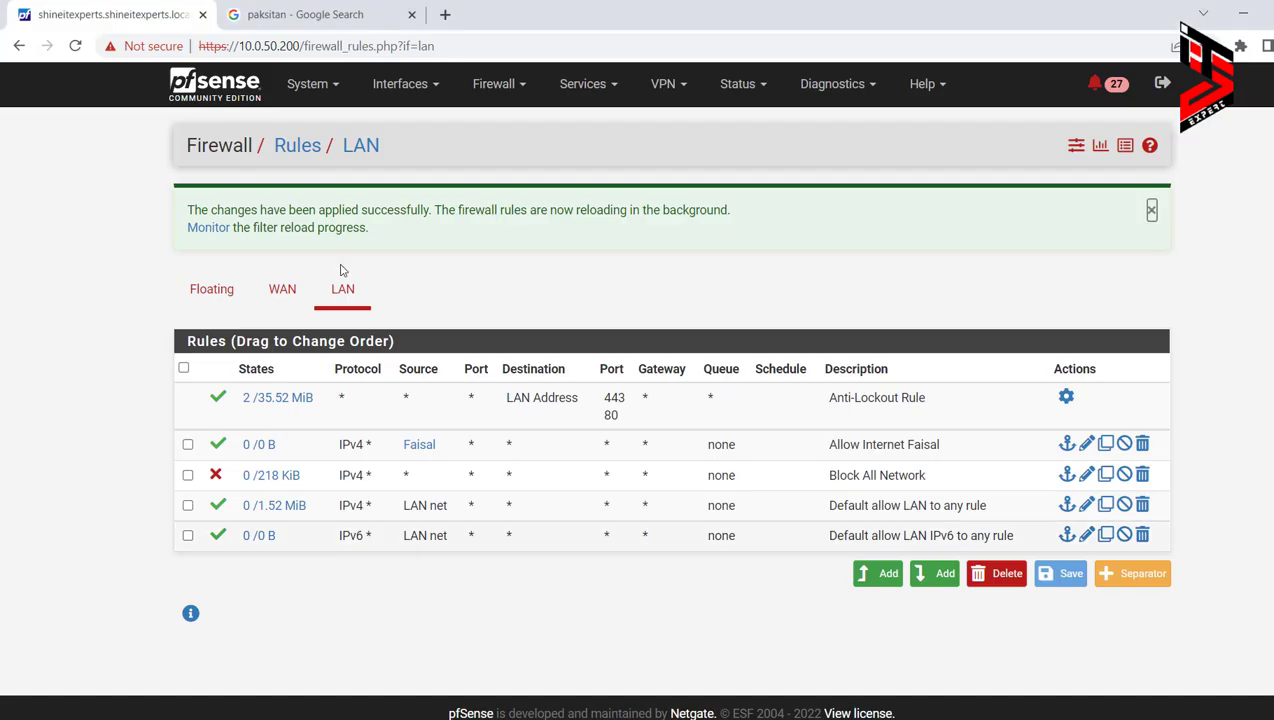
click(443, 14)
text(google.com)
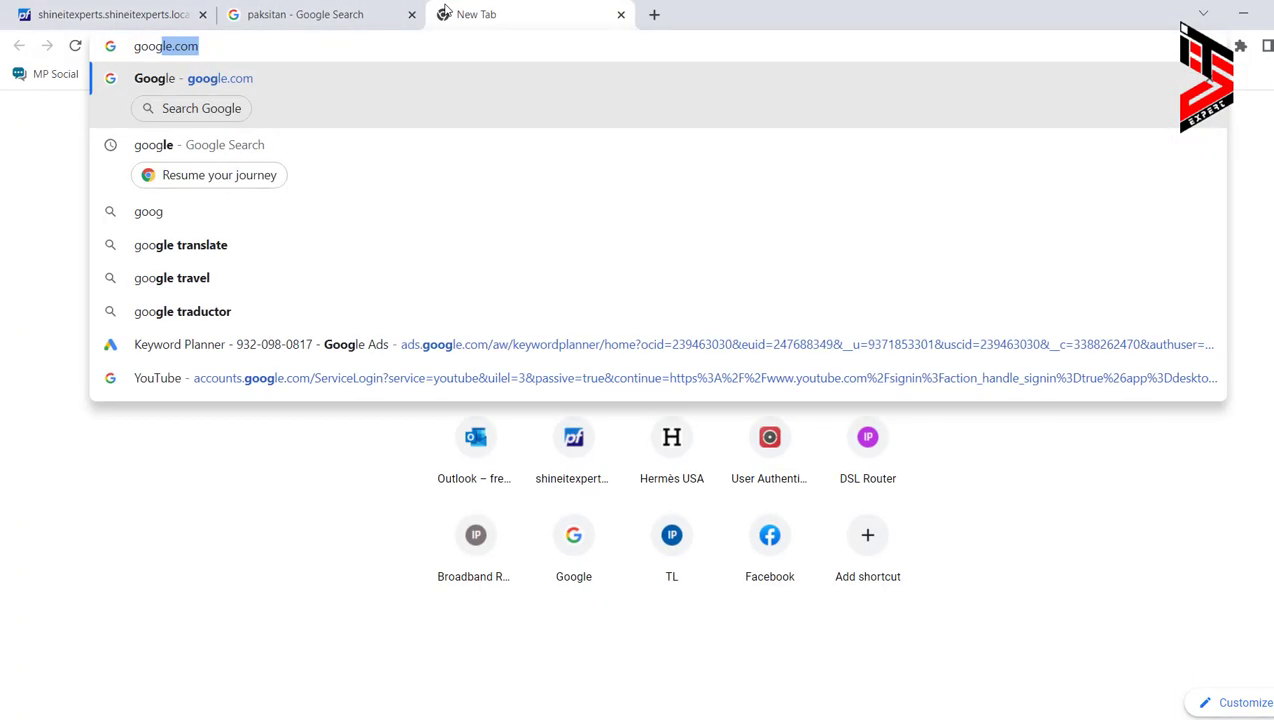
key(Return)
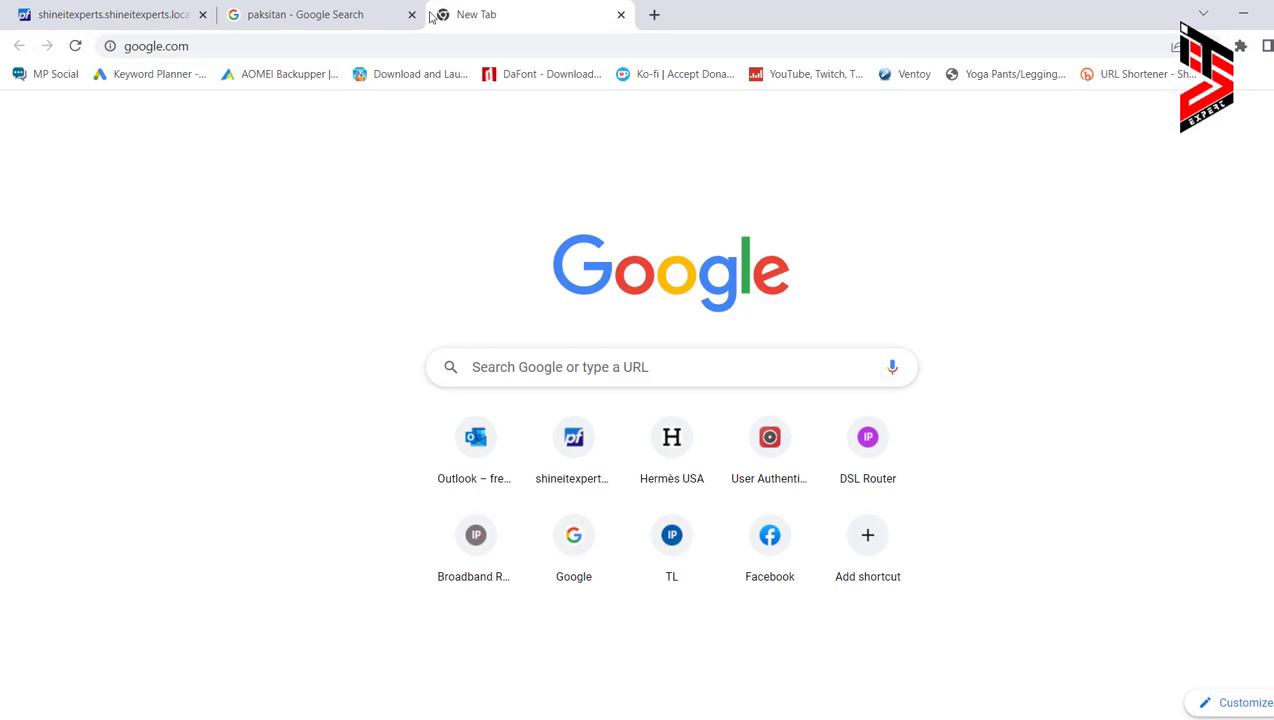
click(168, 18)
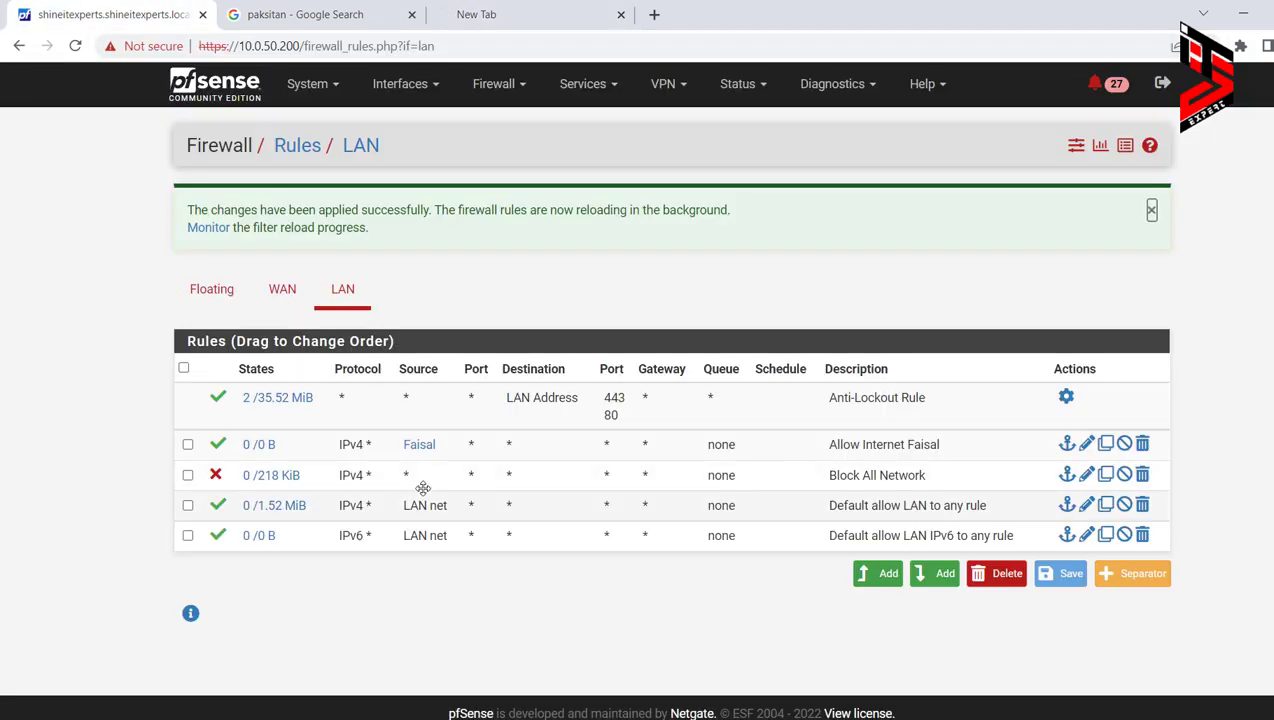